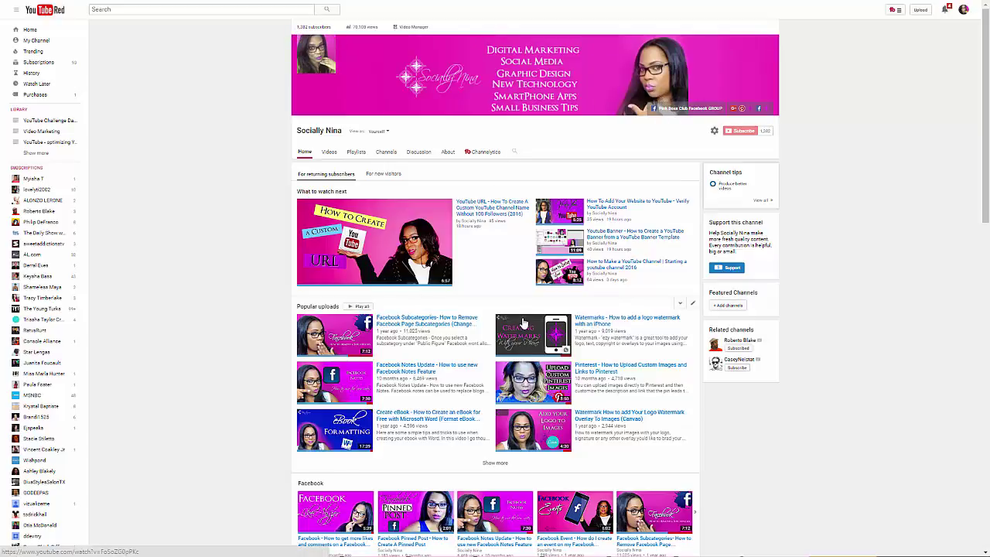
scroll(523, 321, down, 5)
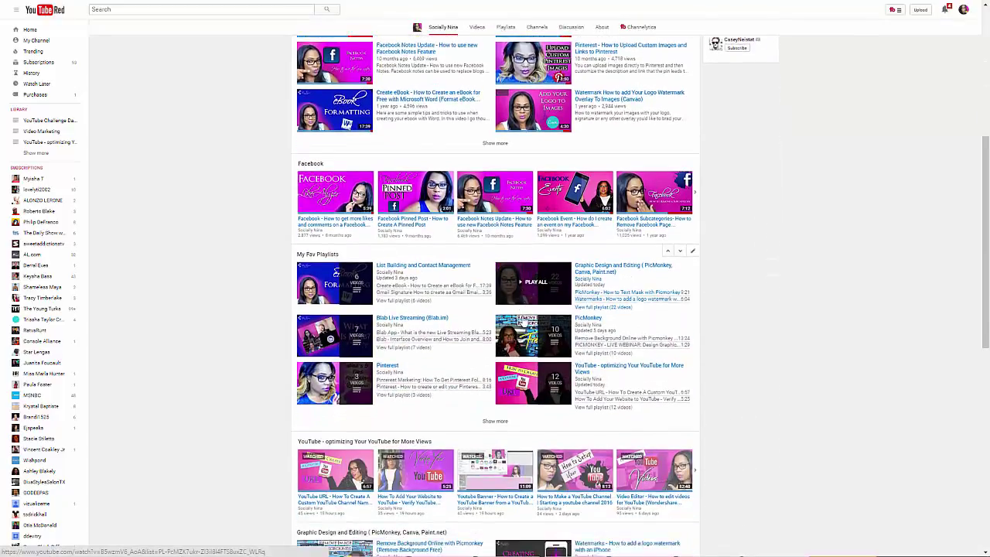
scroll(523, 322, down, 8)
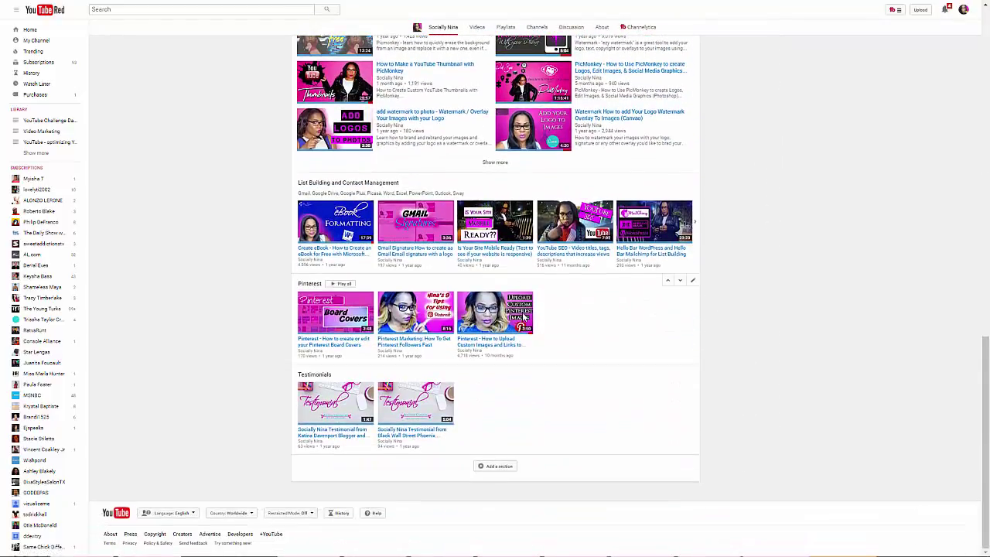
scroll(523, 317, up, 6)
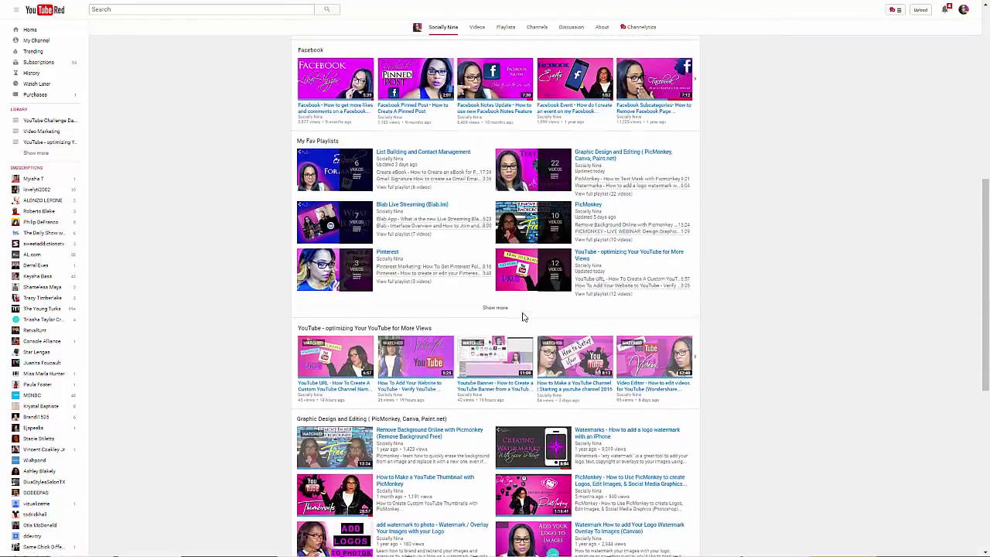
scroll(523, 318, up, 4)
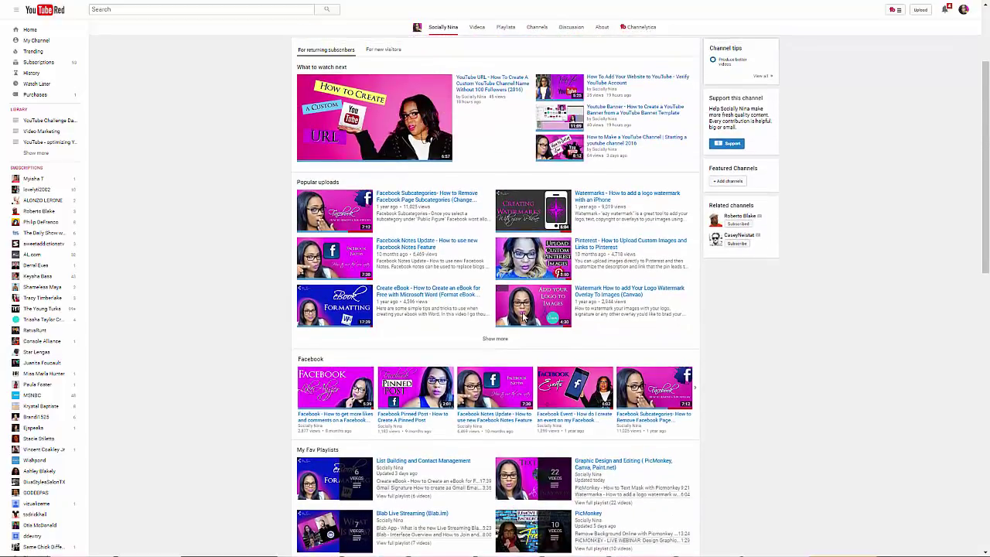
scroll(523, 317, up, 2)
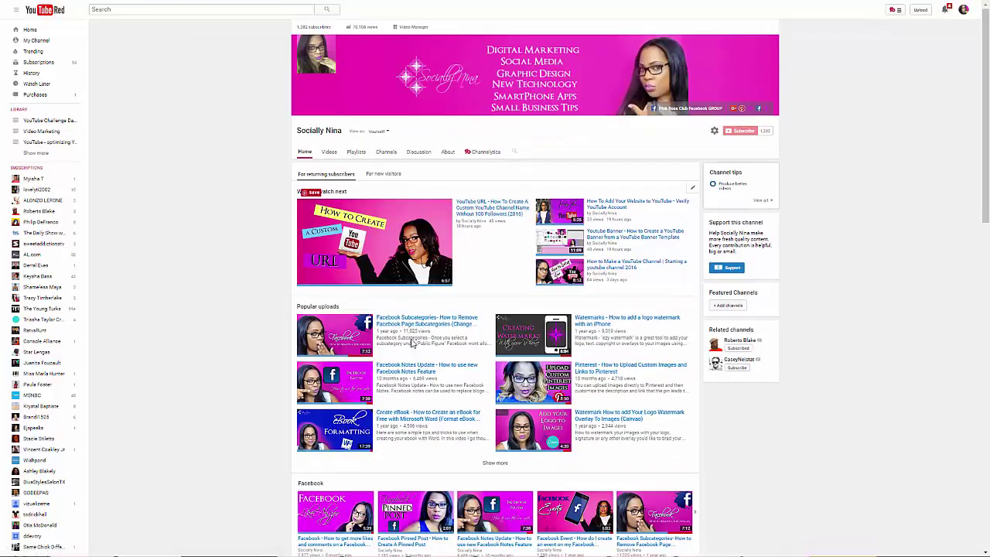
scroll(315, 212, down, 2)
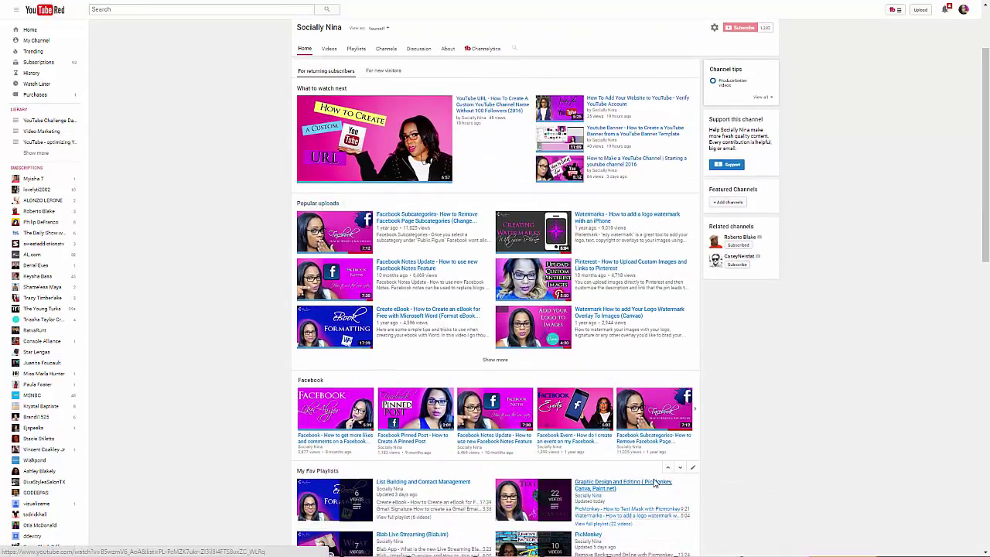
scroll(651, 486, down, 3)
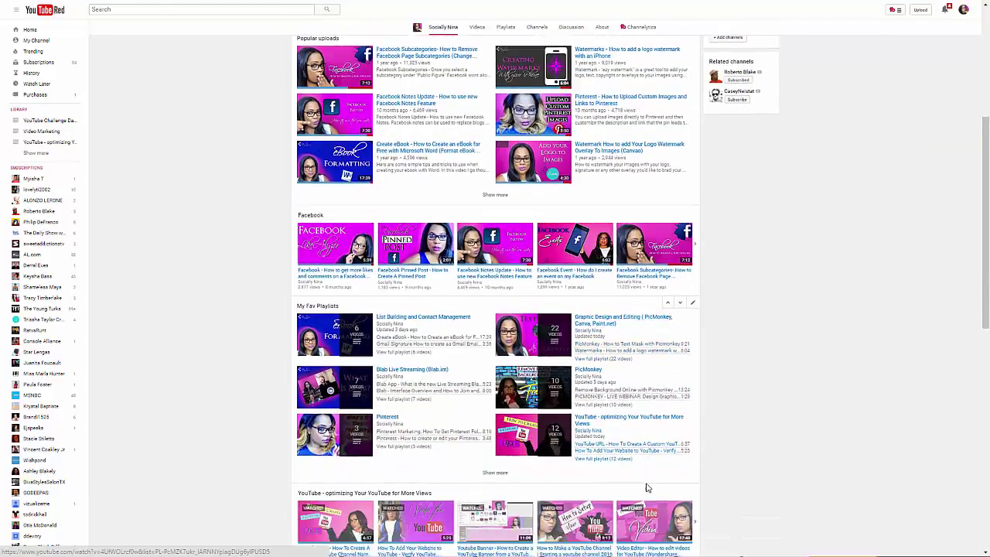
scroll(648, 487, down, 1)
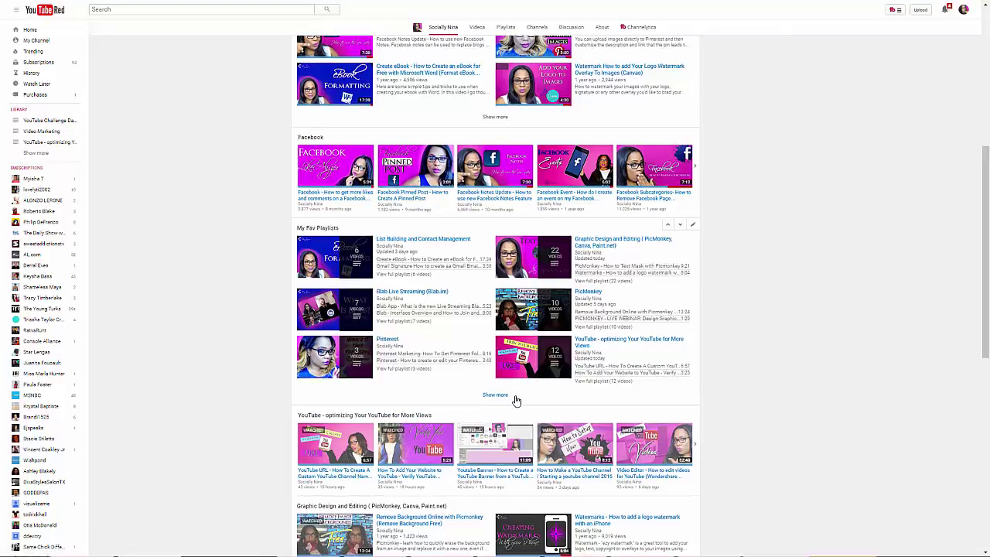
scroll(517, 401, down, 1)
scroll(517, 401, down, 1)
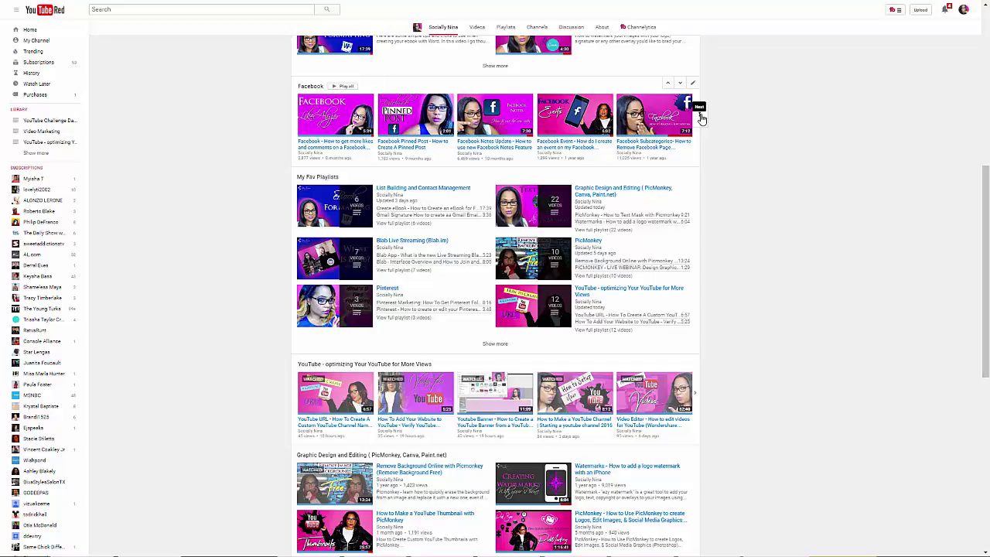
scroll(670, 288, down, 2)
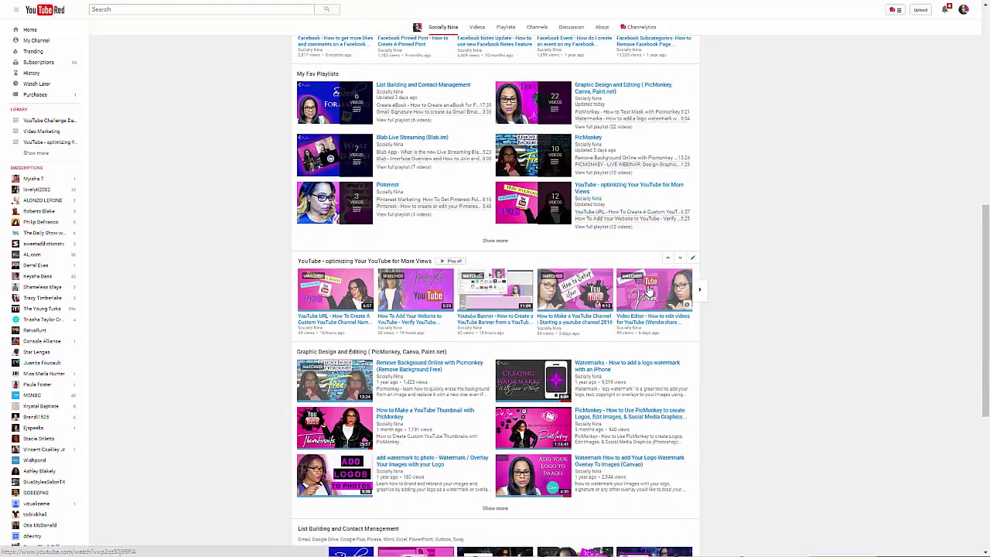
scroll(646, 290, down, 4)
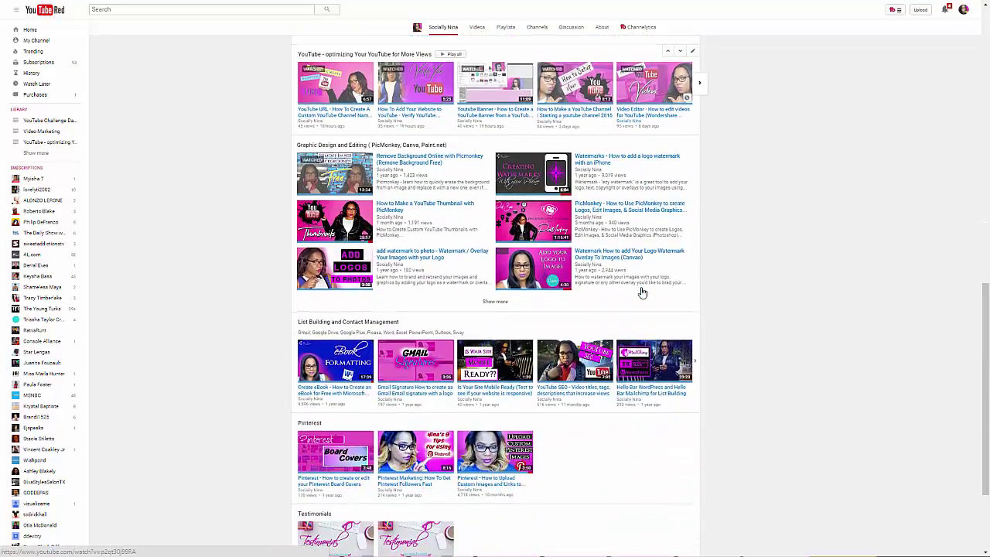
scroll(641, 292, down, 3)
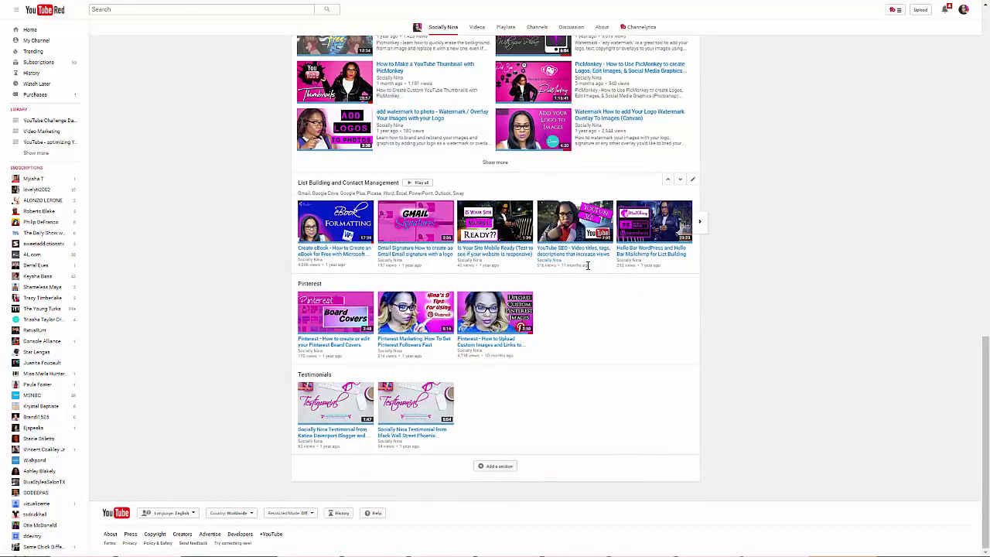
scroll(735, 472, up, 1)
scroll(732, 472, up, 15)
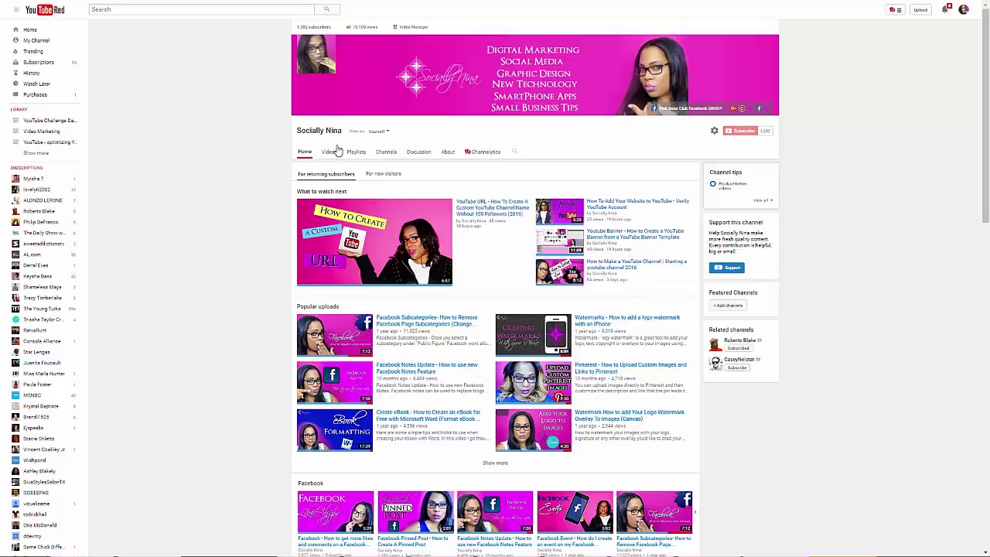
Step: Search the Socially Nina channel for 'facebook' to list its Facebook tutorial videos
click(513, 152)
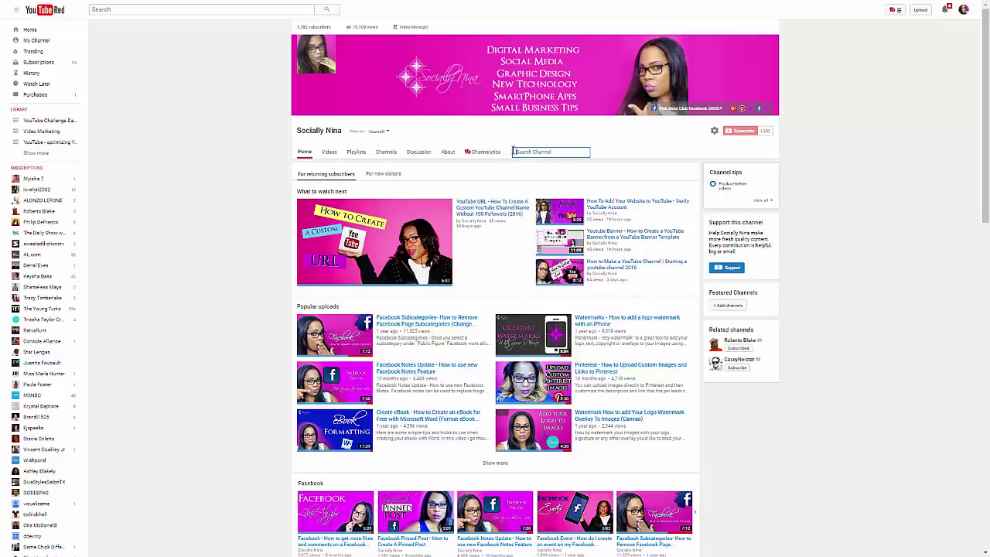
text(facebook)
key(Return)
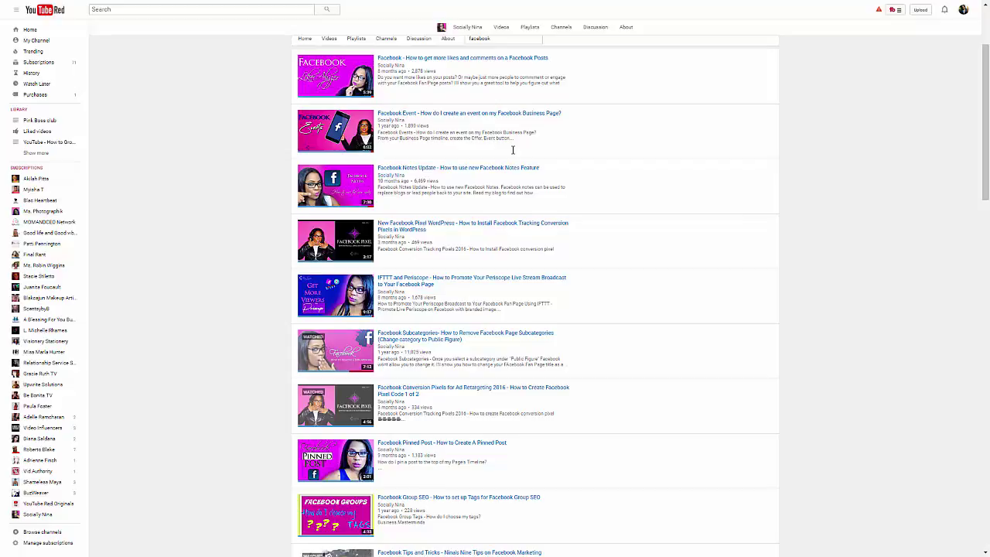
scroll(513, 153, up, 3)
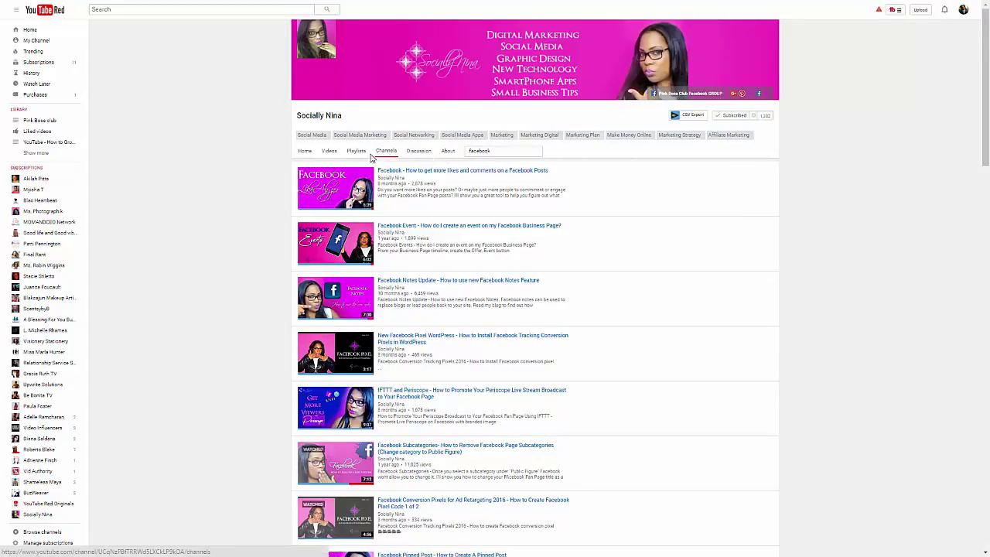
Step: Return to the Socially Nina Home page with What to watch next and Popular uploads
click(304, 154)
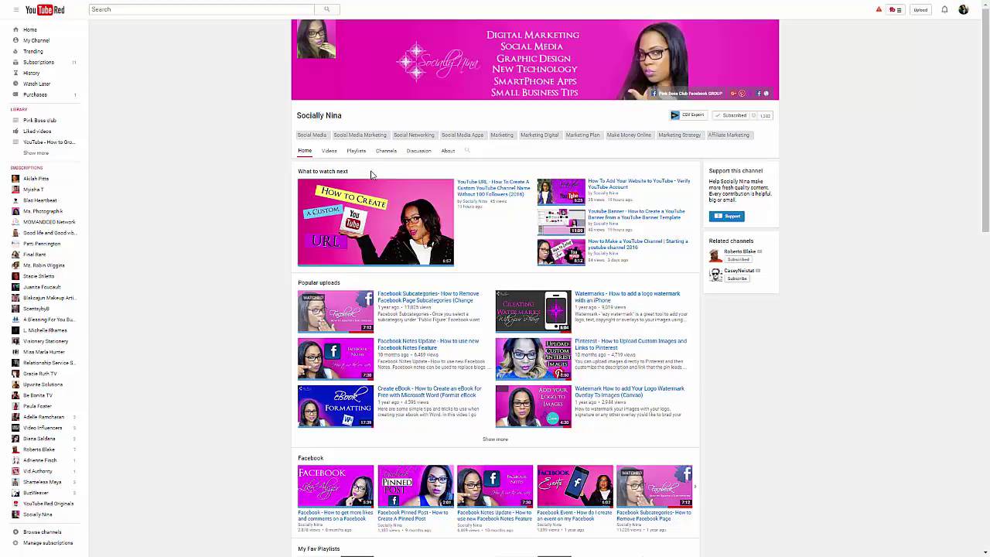
Step: Open the channel's Videos tab and scroll through its uploads
click(329, 152)
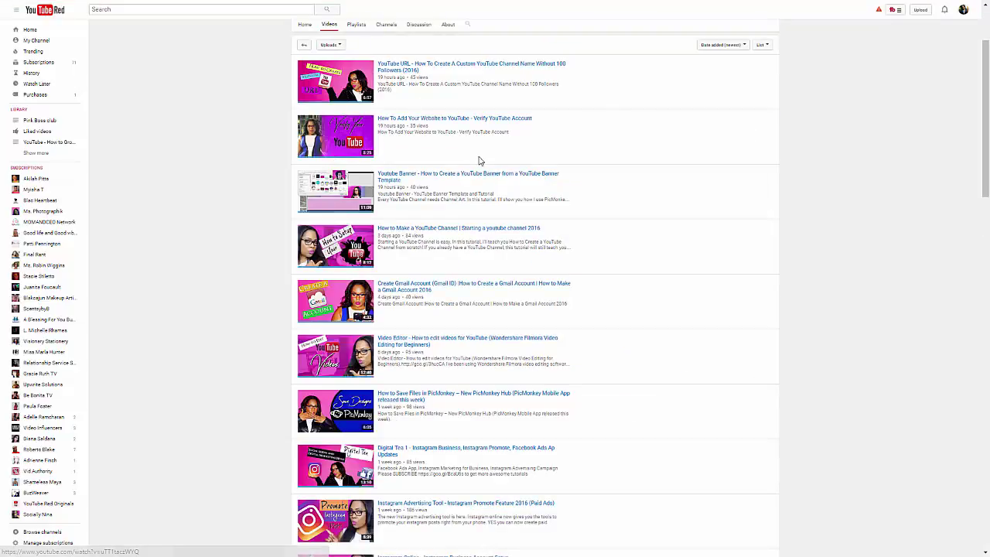
scroll(524, 168, down, 3)
scroll(522, 167, down, 15)
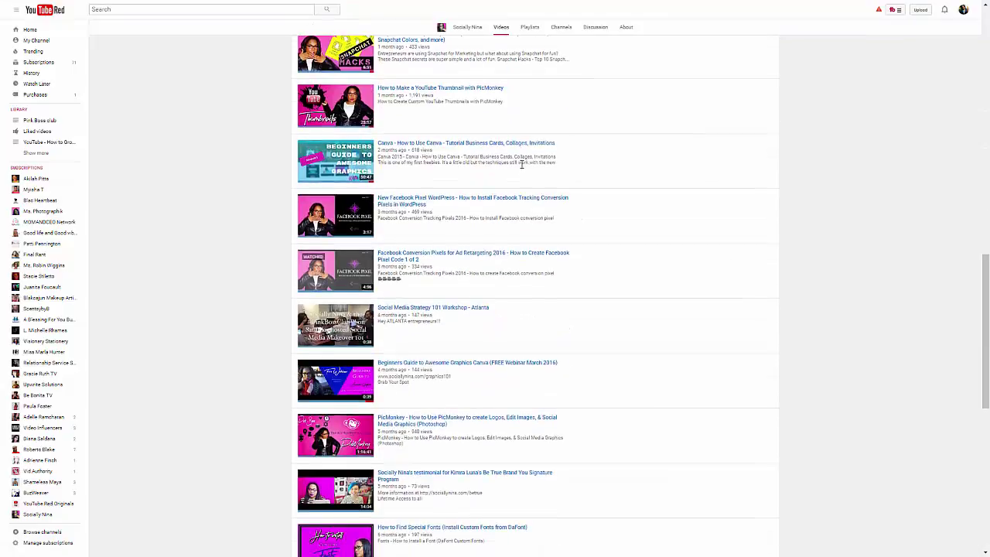
scroll(520, 167, up, 3)
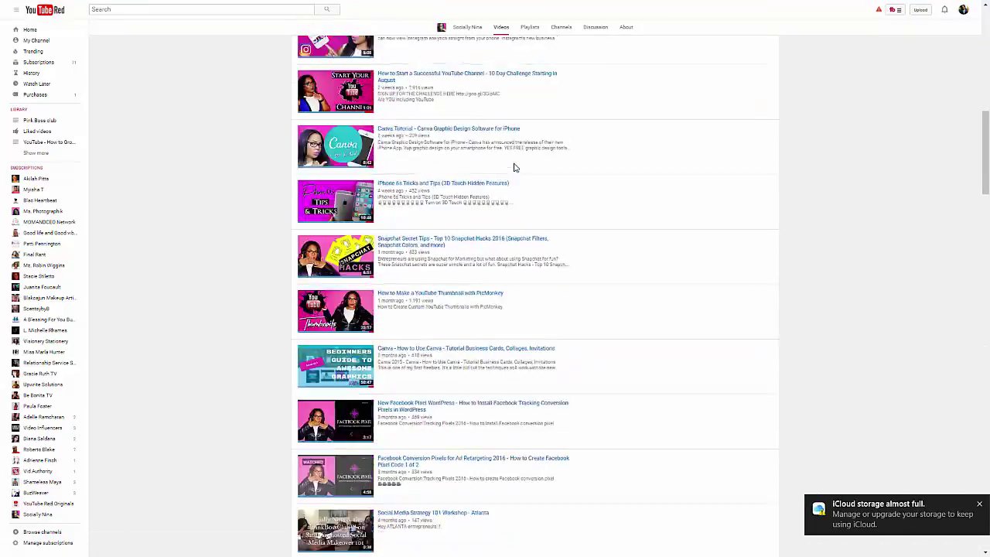
scroll(947, 286, up, 10)
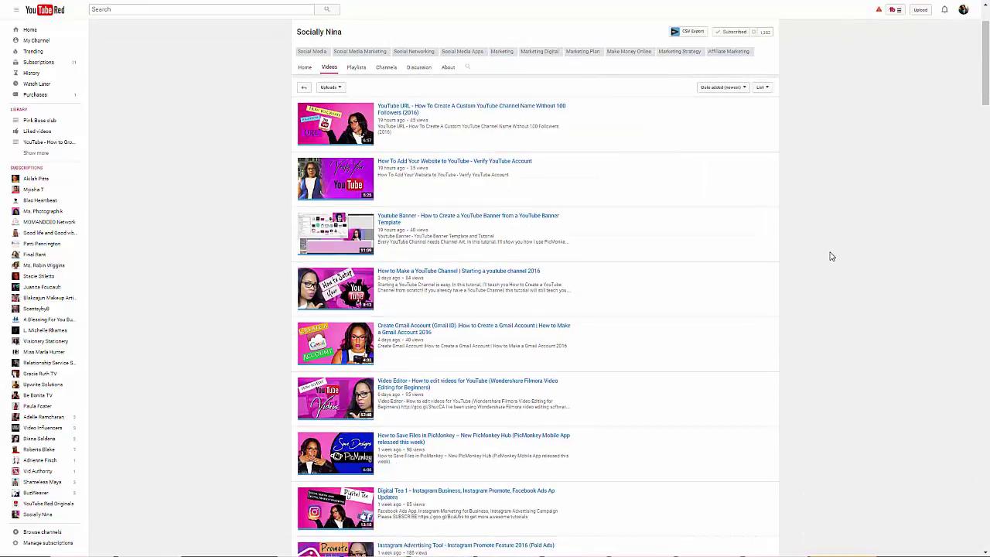
Step: Switch the uploads to a thumbnail grid, leaving sort order and upload type unchanged
click(735, 88)
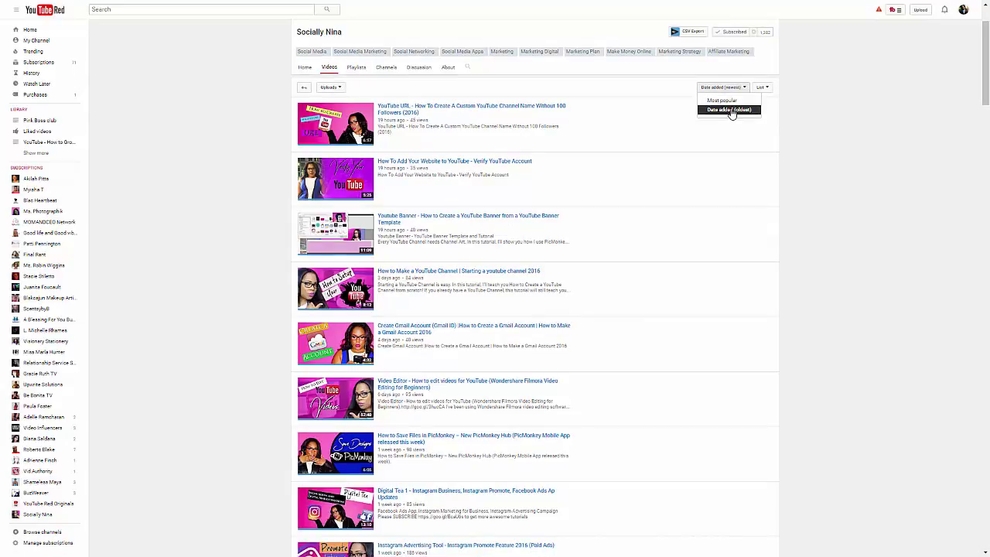
click(771, 92)
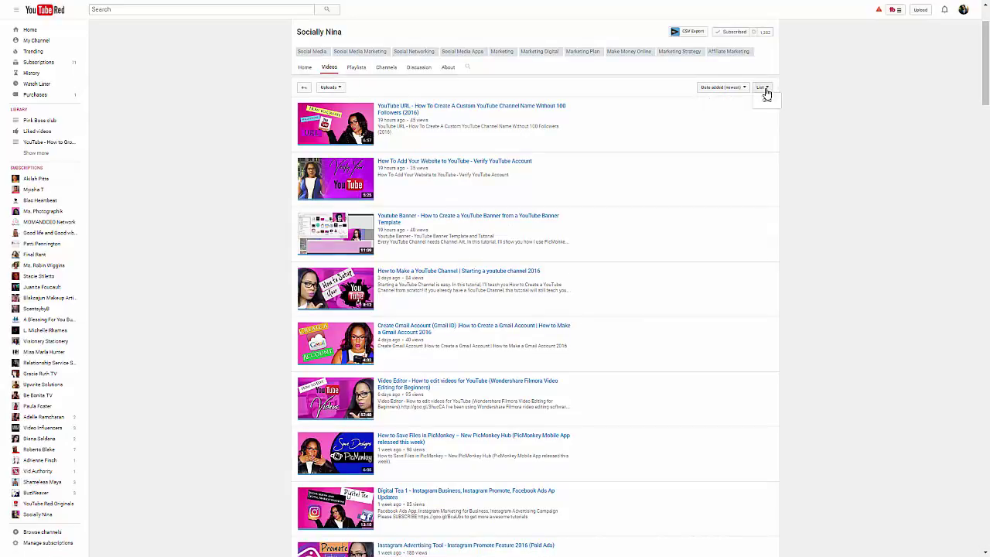
click(766, 98)
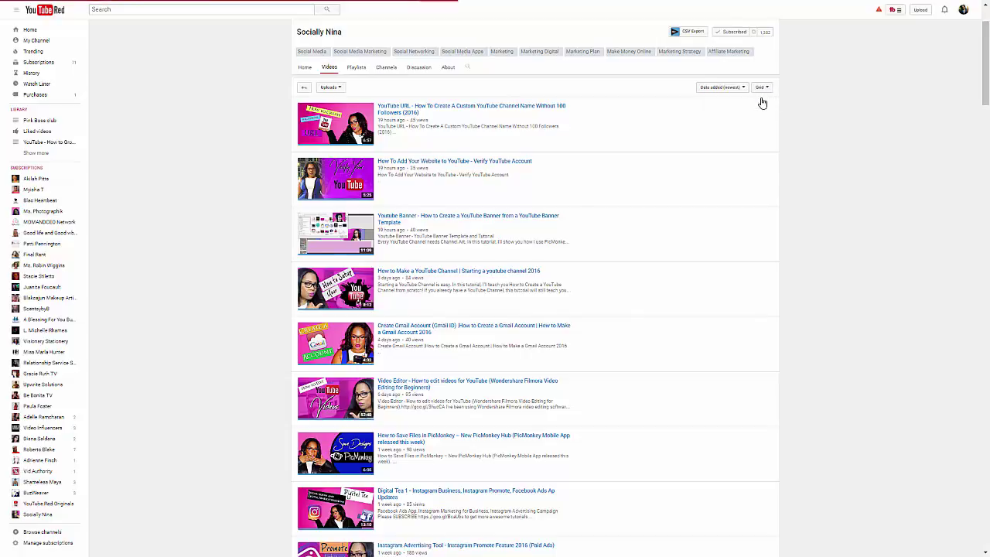
scroll(762, 102, up, 2)
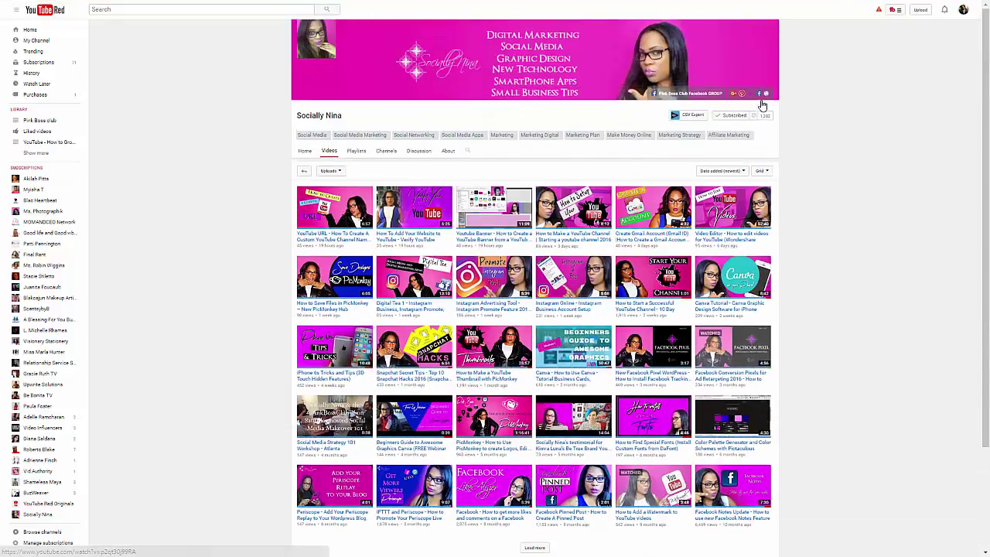
click(339, 171)
click(422, 170)
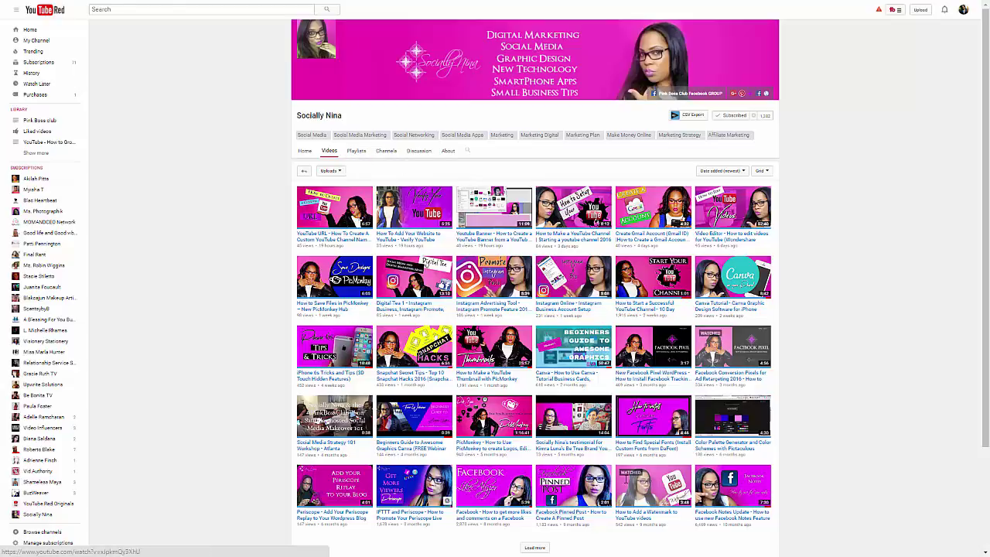
Step: Open the Playlists tab and expand Created playlists with 'View 20 more'
click(358, 153)
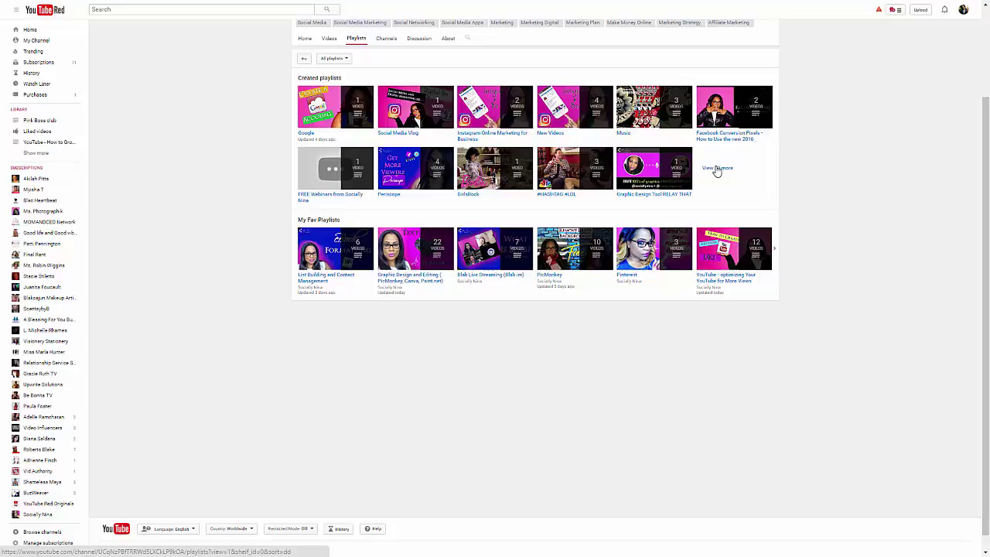
click(718, 169)
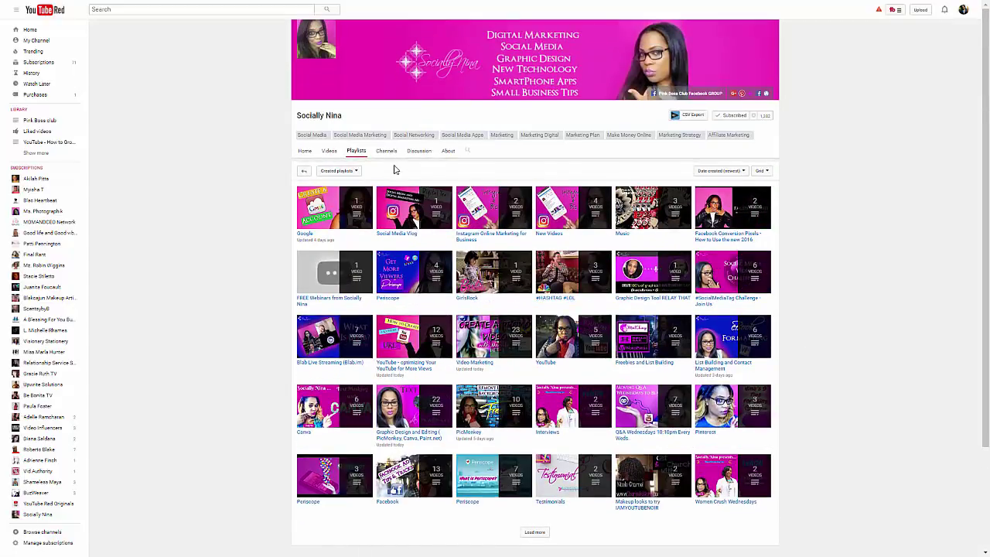
Step: Browse the playlists dropdown, Channels and Discussion tabs, then open About and reveal the business email
click(355, 172)
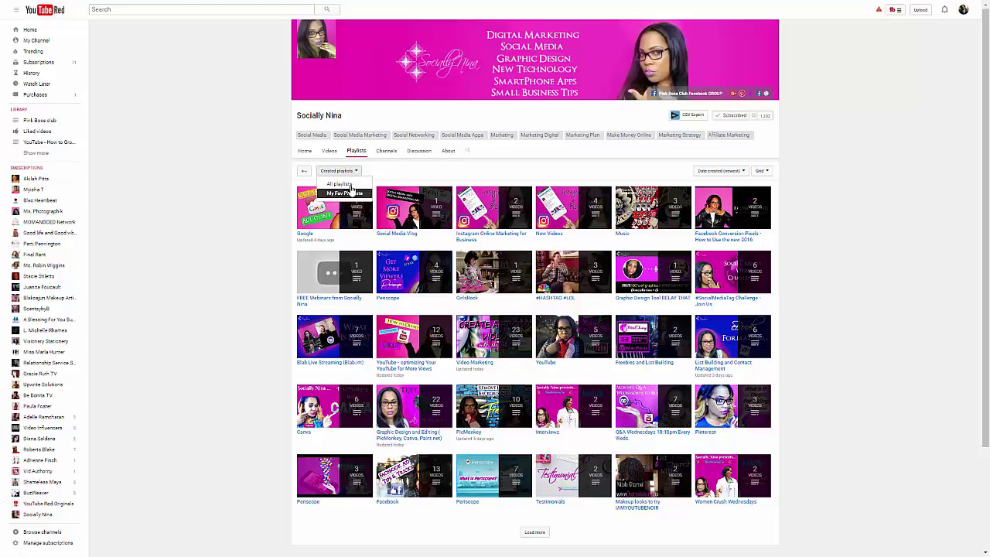
click(529, 171)
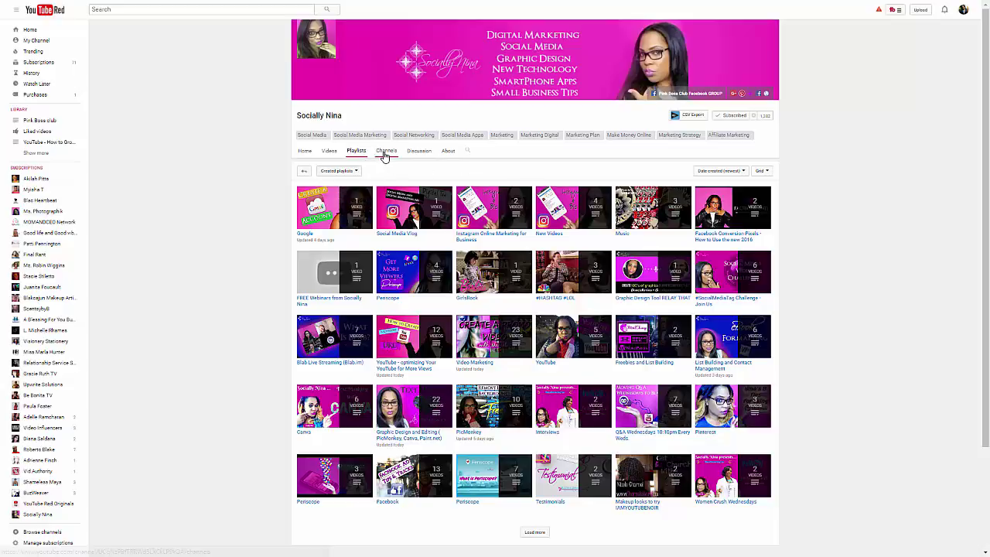
click(385, 155)
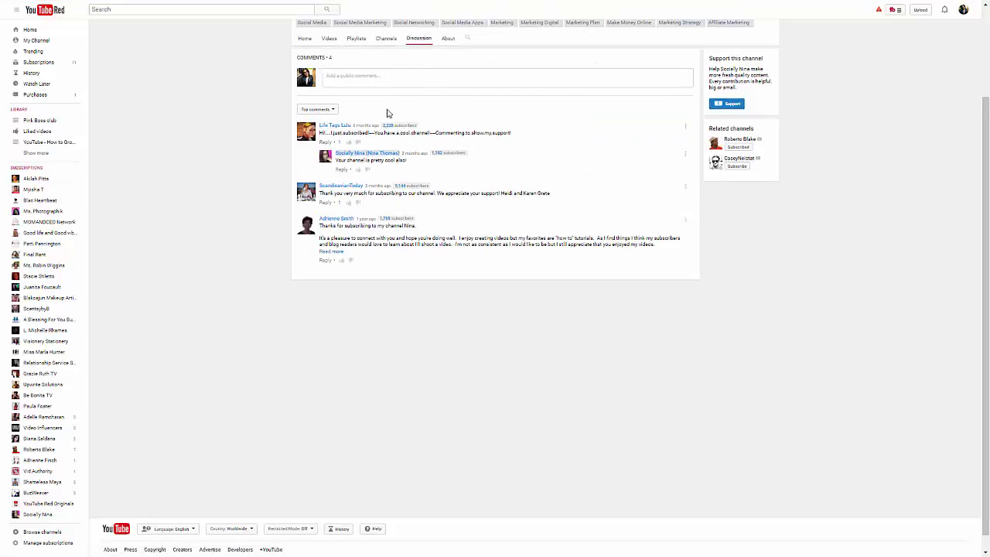
click(449, 39)
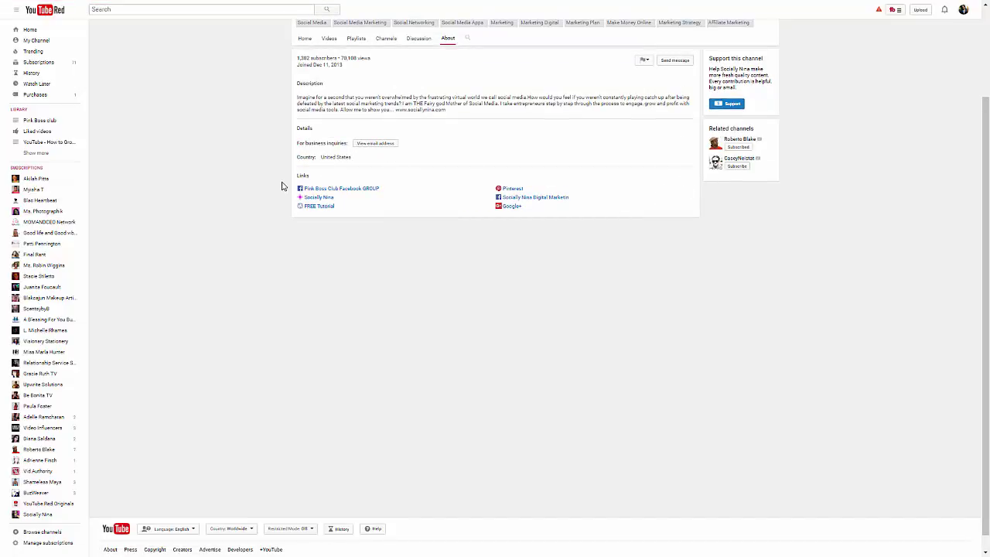
click(368, 144)
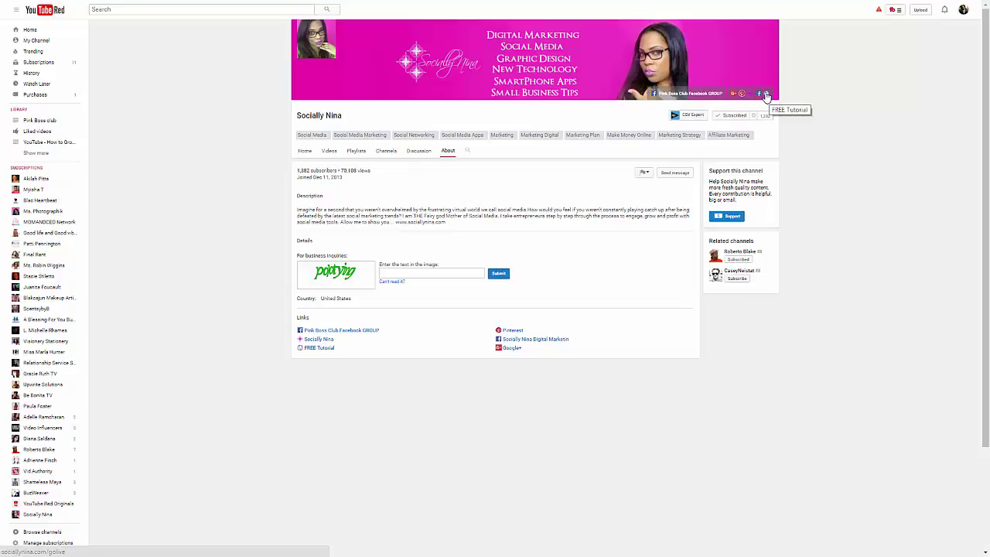
Step: Exit full screen and switch through the Randomly Nina, Gracie Ruth TV and Myisha T channel tabs
key(F11)
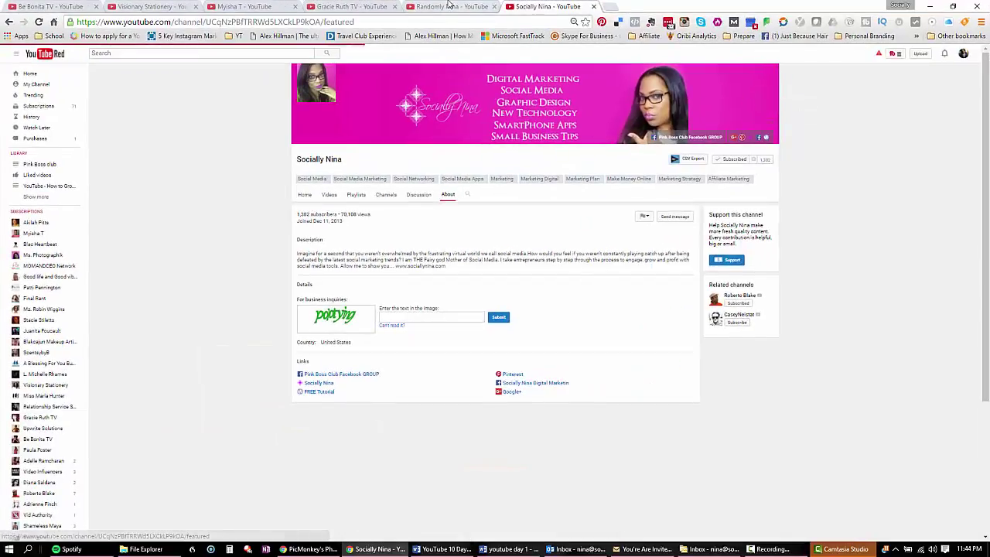
click(449, 6)
click(328, 6)
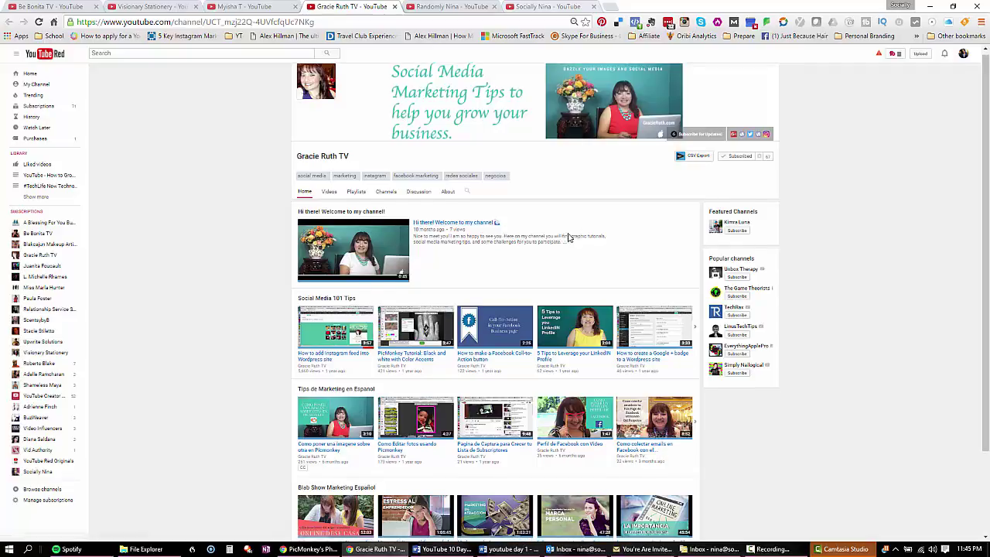
scroll(542, 229, down, 2)
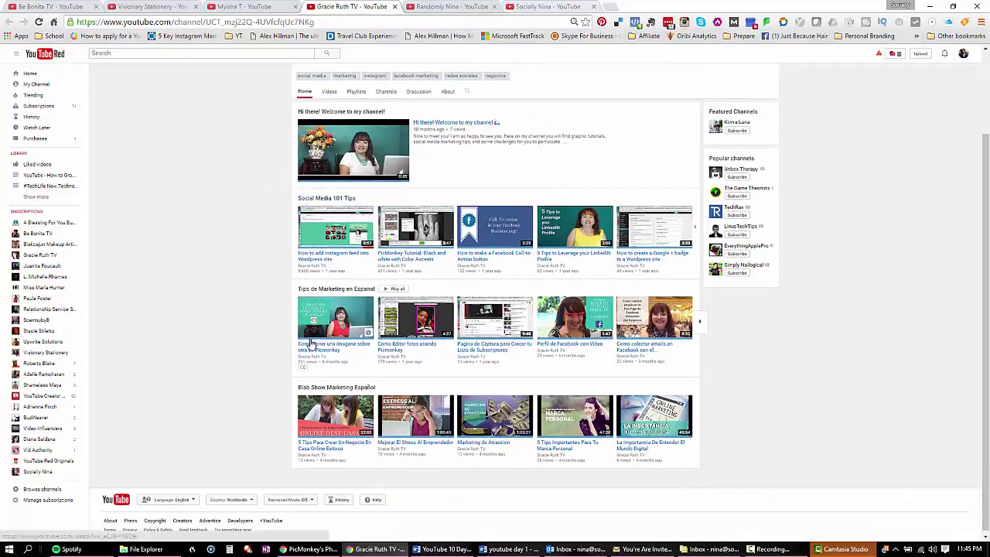
scroll(323, 391, up, 2)
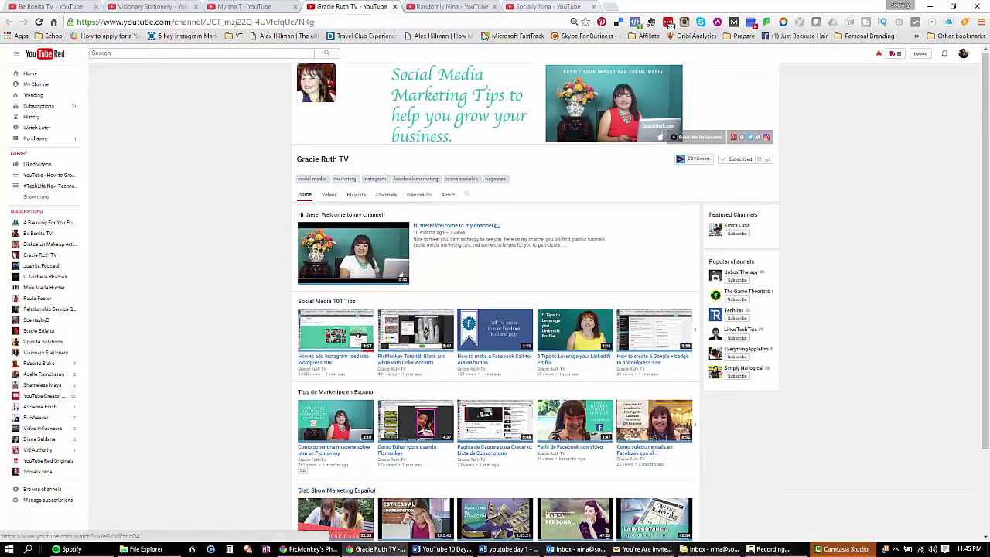
click(264, 6)
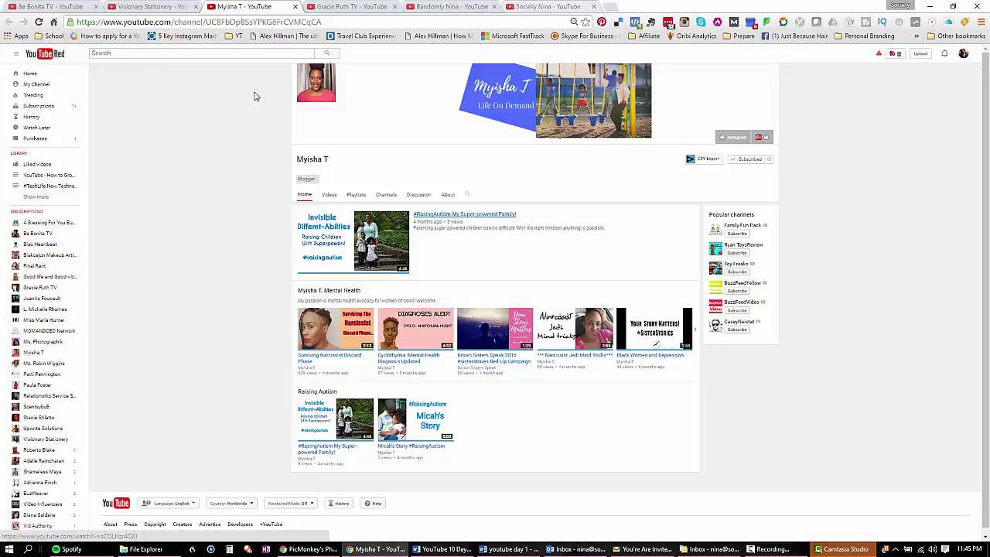
Step: Switch to Visionary Stationery, then Be Bonita TV, scrolling through its Home page
click(158, 7)
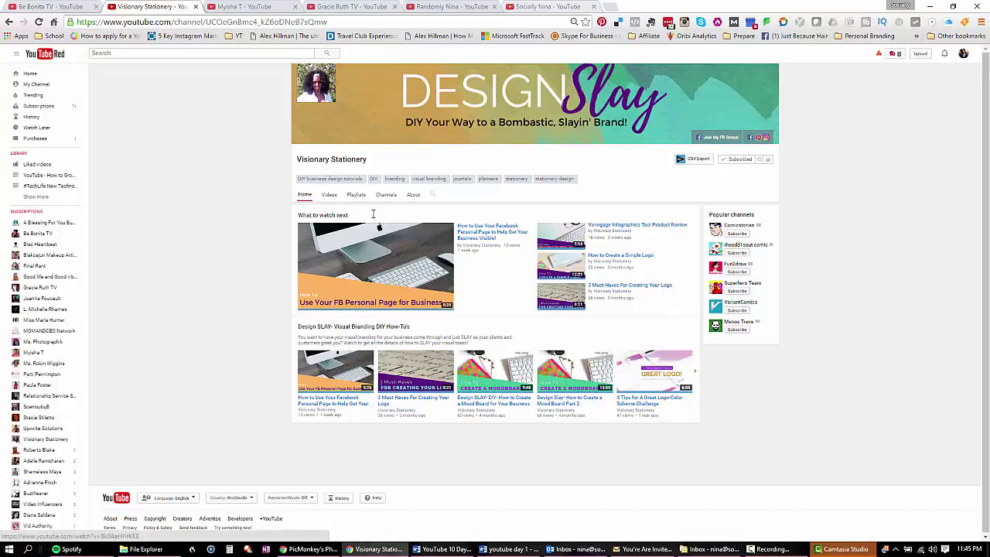
click(48, 5)
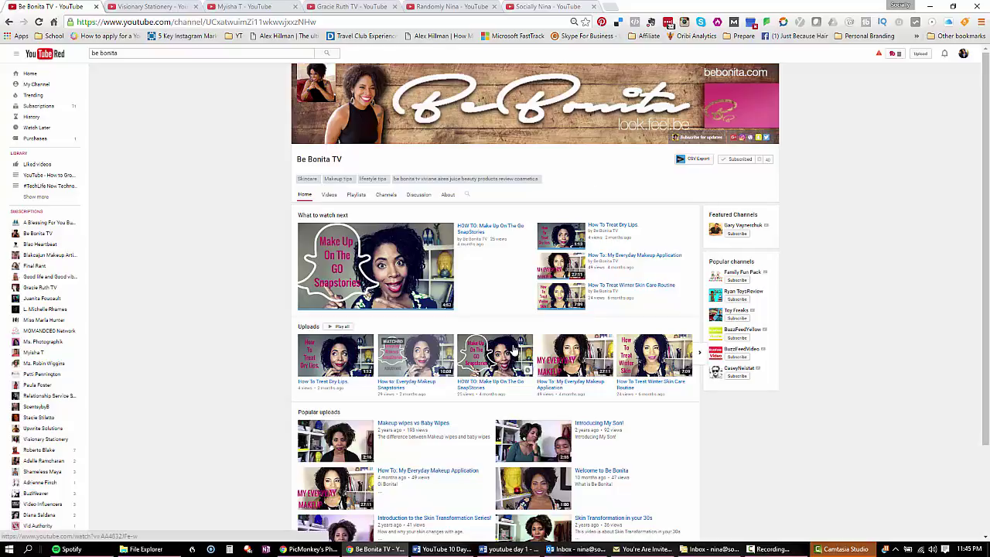
scroll(359, 445, down, 2)
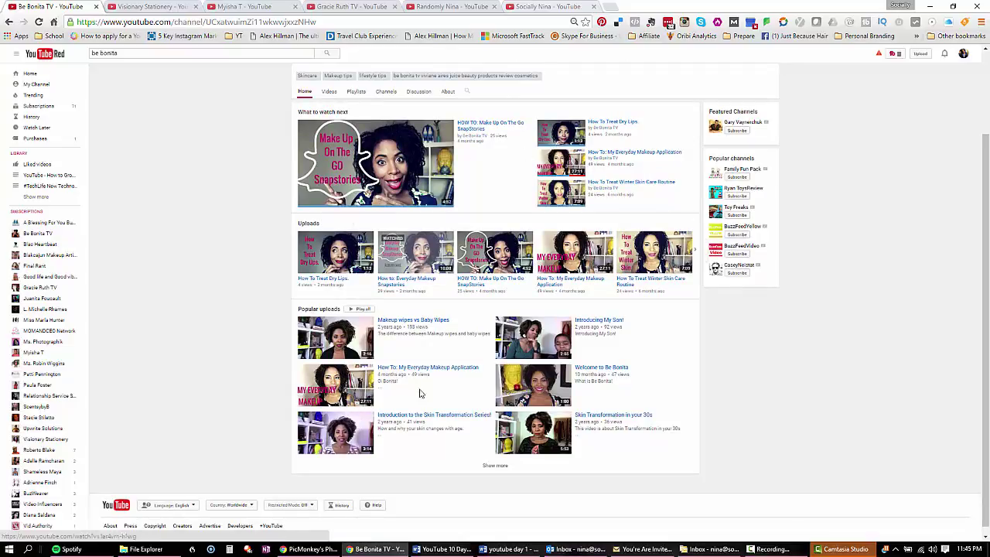
scroll(420, 399, up, 2)
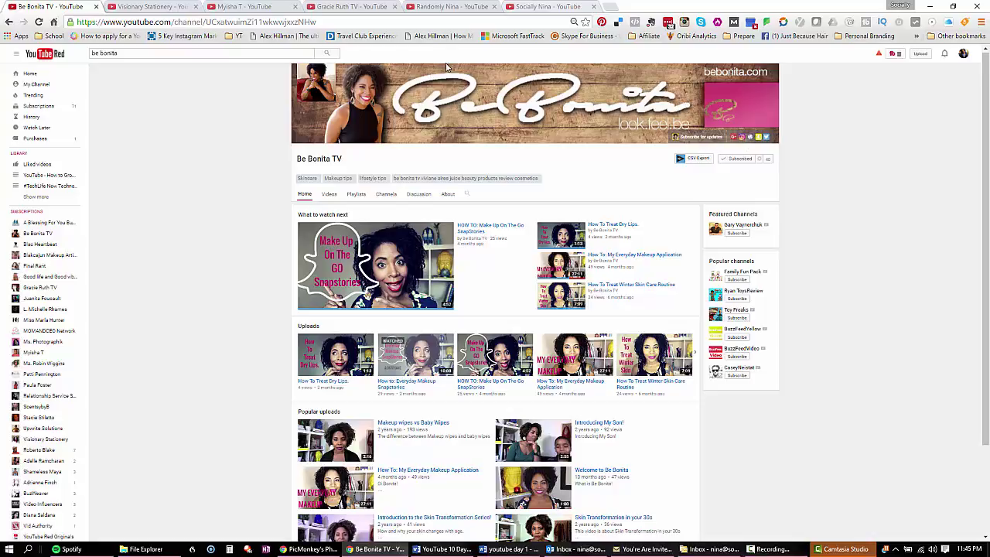
Step: Return to the Randomly Nina tab in full screen and start editing the channel description
click(435, 6)
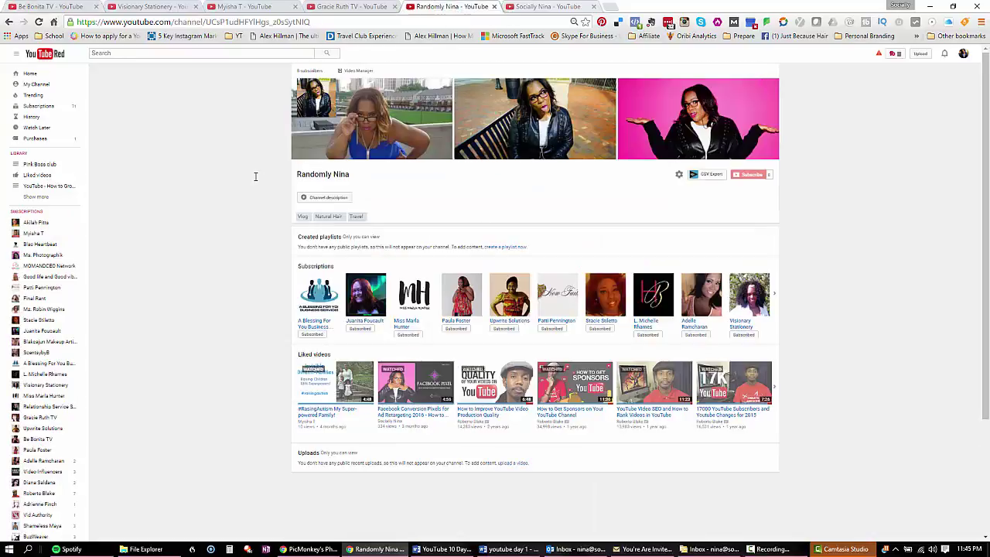
key(F11)
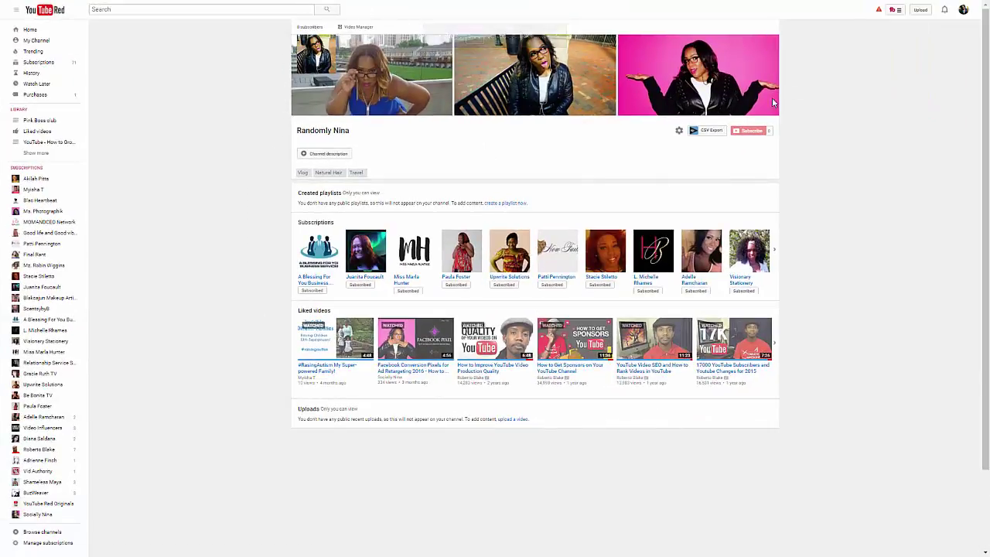
click(336, 155)
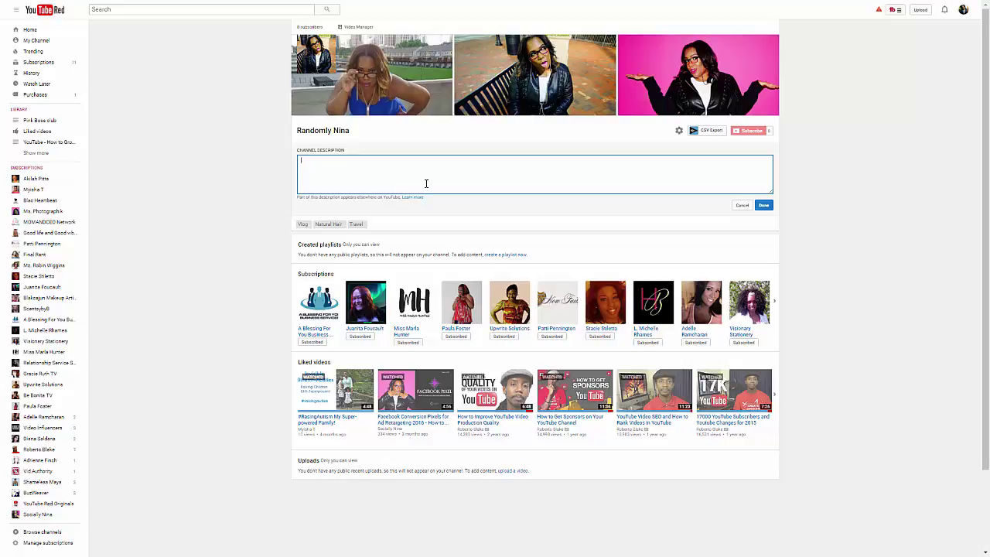
Step: Write and save a vlog description about sharing life, makeup tips, beauty How To's and gossip
text(I'm socia)
key(BackSpace)
key(BackSpace)
key(BackSpace)
key(BackSpace)
key(BackSpace)
key(BackSpace)
text(Socially Nina. This is my Vlog. I'm shering my life, makeup tips, beatu)
key(BackSpace)
key(BackSpace)
text(uty how)
key(BackSpace)
key(BackSpace)
key(BackSpace)
text(How To's and)
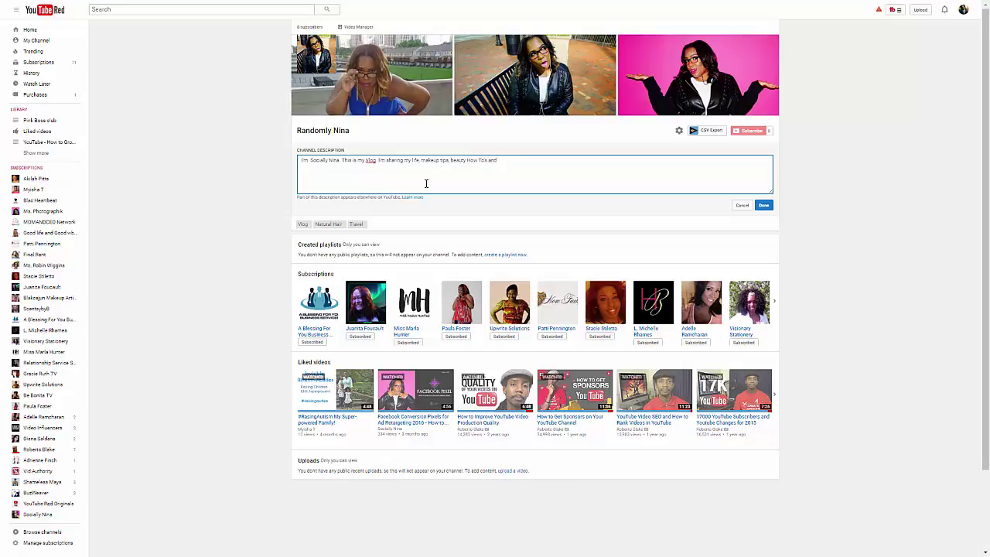
text( current goals)
text(ip)
text(.)
click(763, 208)
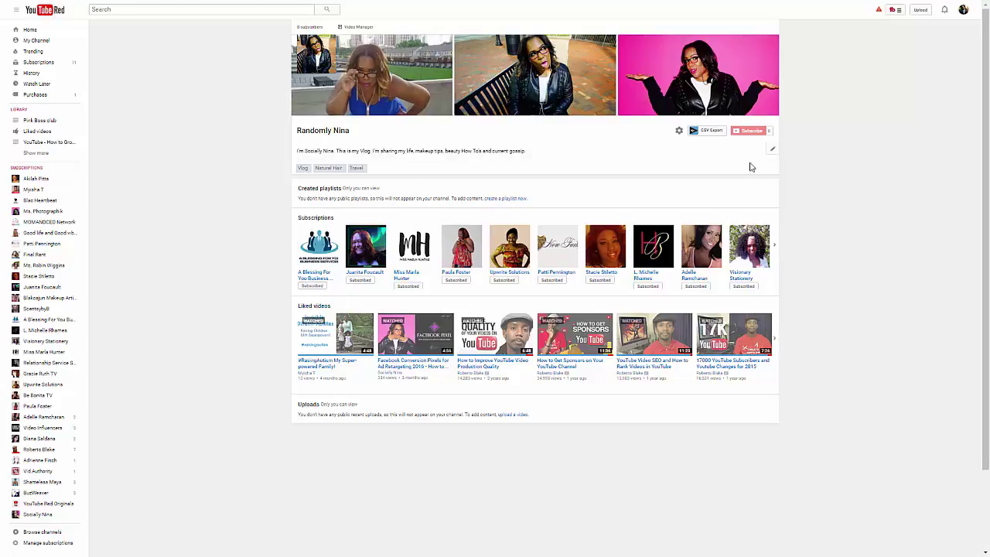
Step: Make liked videos, saved playlists and subscriptions private and enable channel layout customization
click(679, 131)
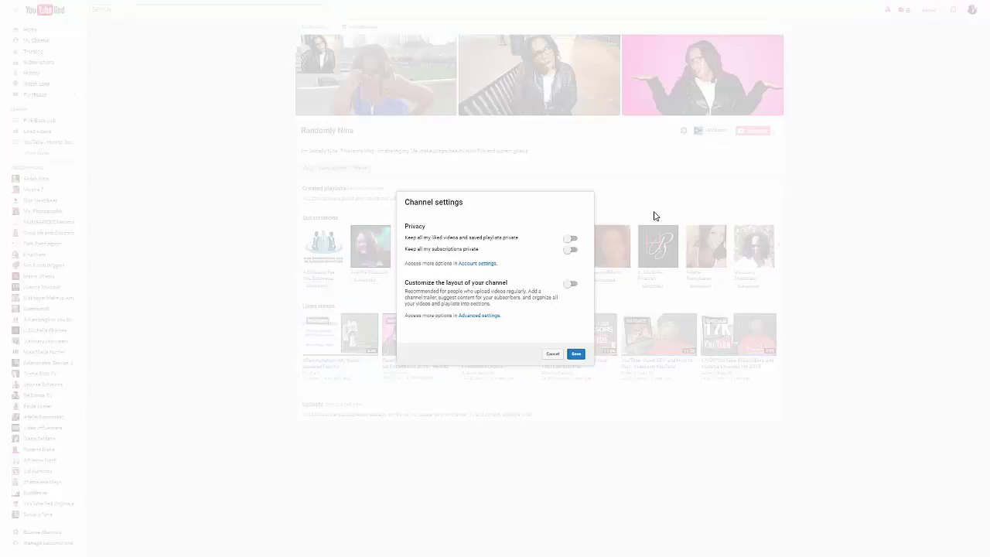
click(572, 240)
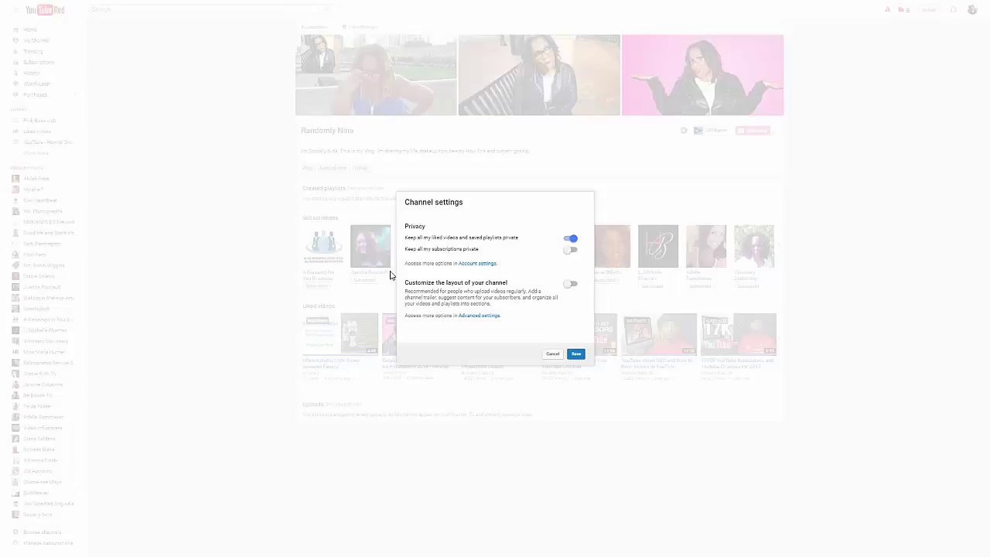
click(572, 252)
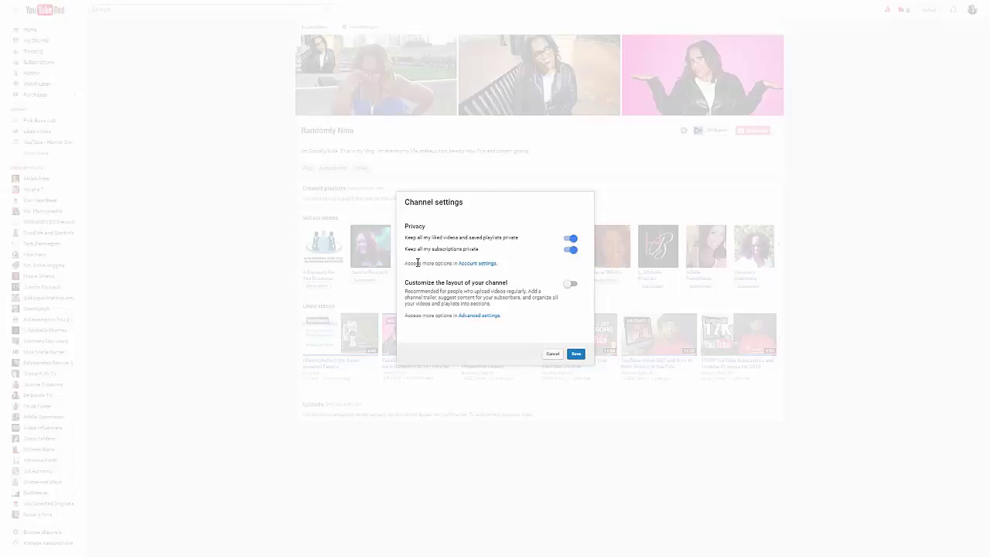
click(571, 286)
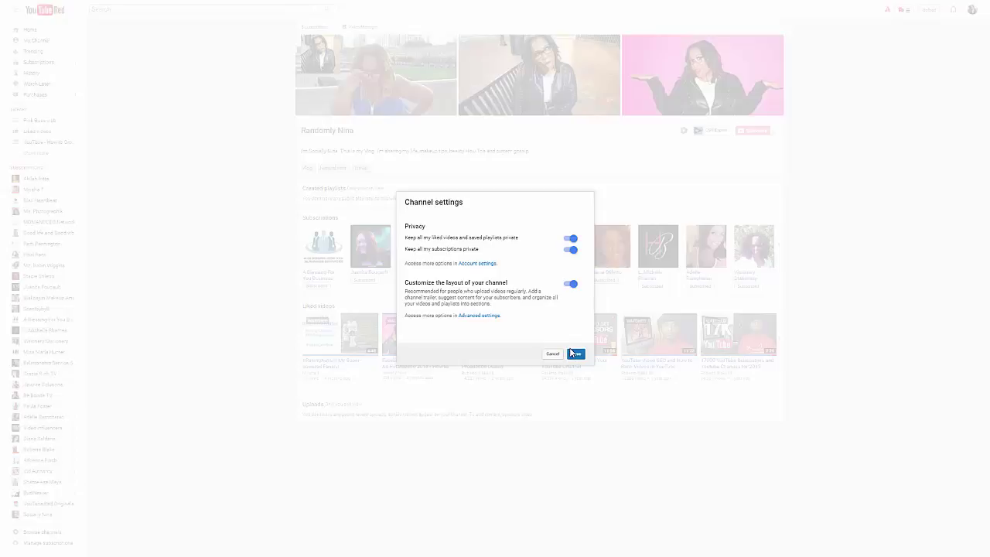
Step: Open Account and Advanced settings in new tabs, then save the channel settings
right_click(483, 265)
click(503, 273)
right_click(492, 316)
click(509, 322)
click(581, 359)
Step: Save the channel settings and preview the Home page as a new visitor, then as a returning subscriber
click(575, 355)
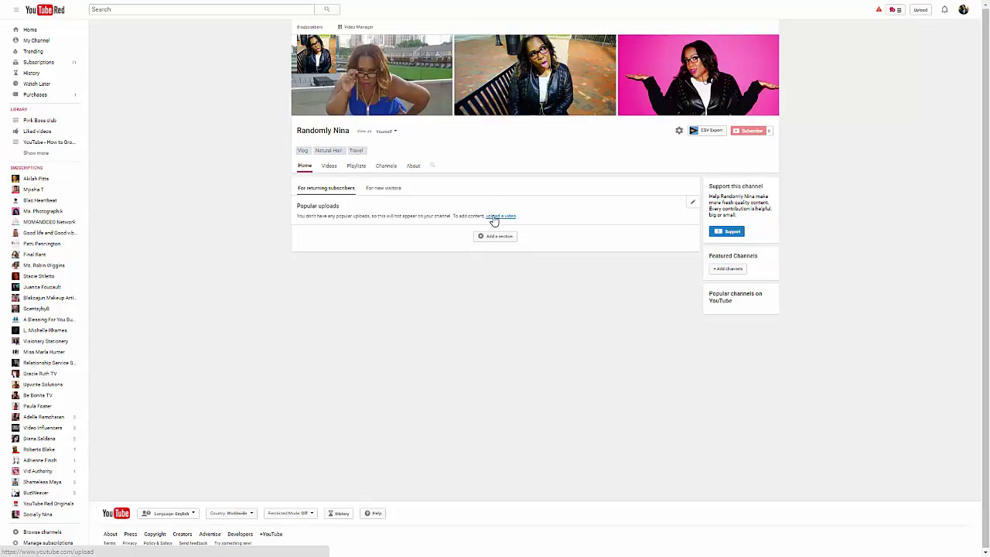
click(379, 195)
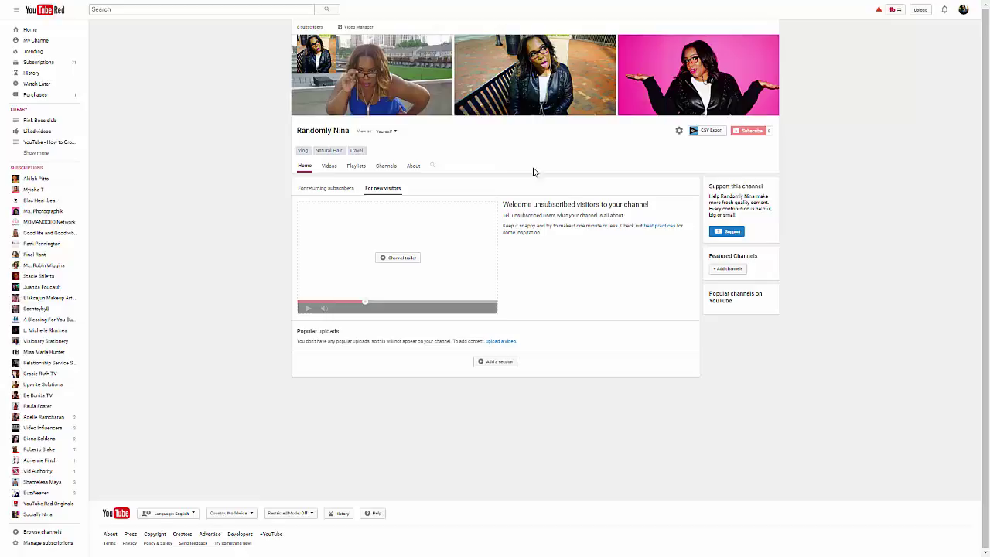
click(324, 190)
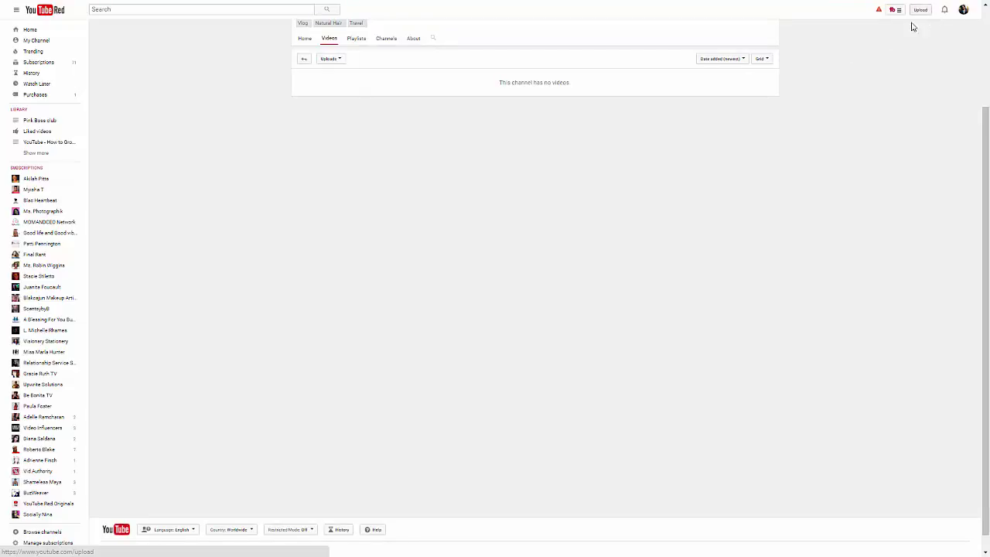
Step: Open Randomly Nina's Playlists tab to show its created playlists
click(352, 44)
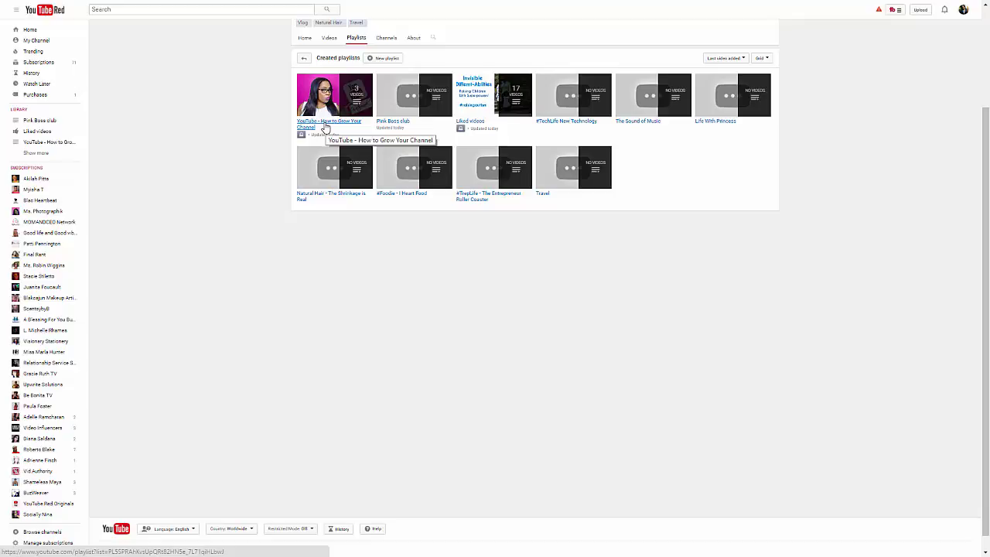
Step: Open the 'YouTube - How to Grow Your Channel' playlist and bring up its Add videos dialog
click(326, 128)
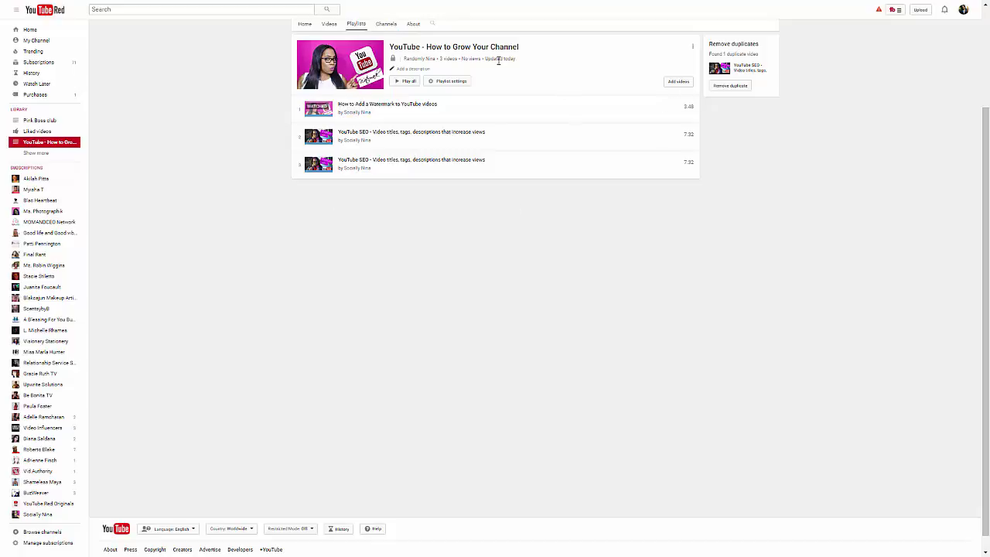
click(675, 82)
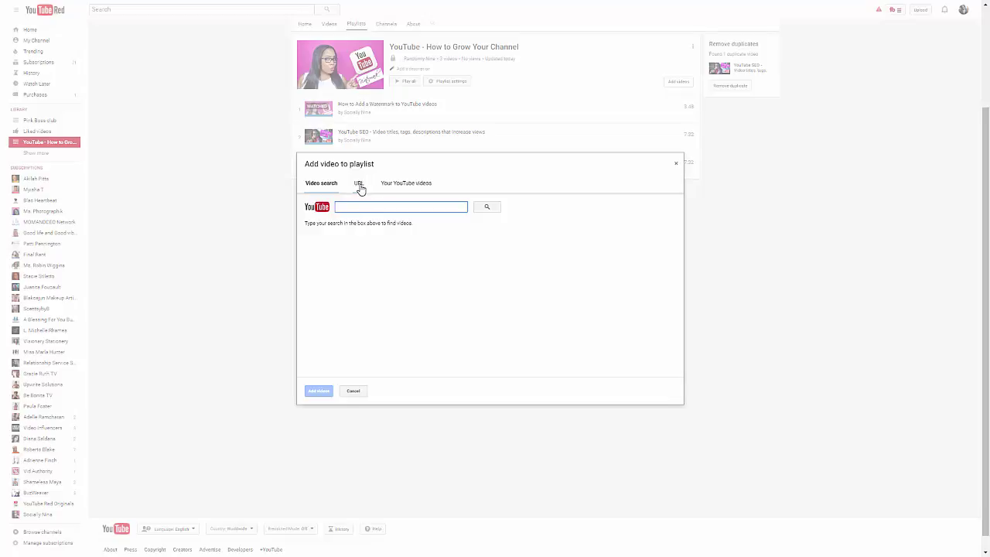
Step: Look through the URL and Your YouTube videos options, then cancel without adding any video
click(360, 186)
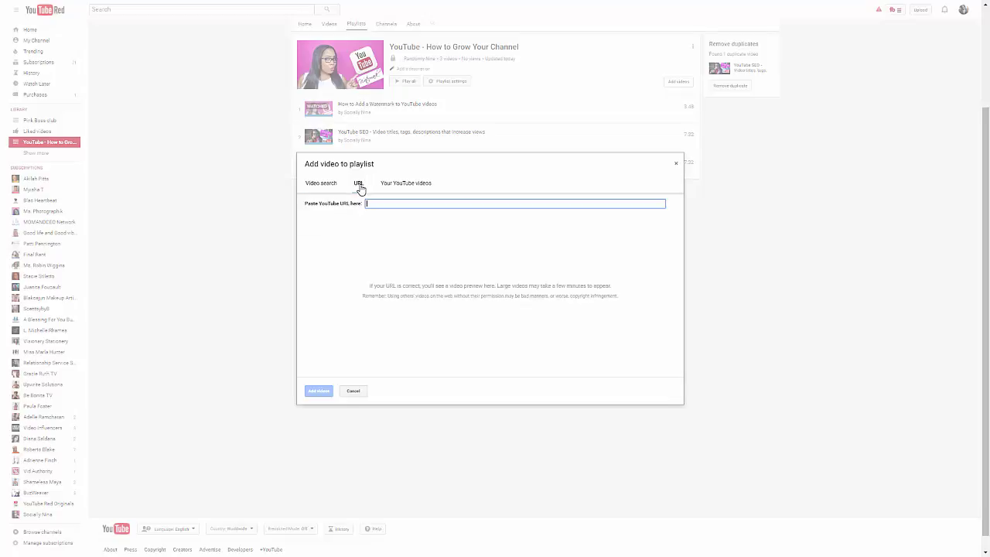
click(400, 186)
click(353, 391)
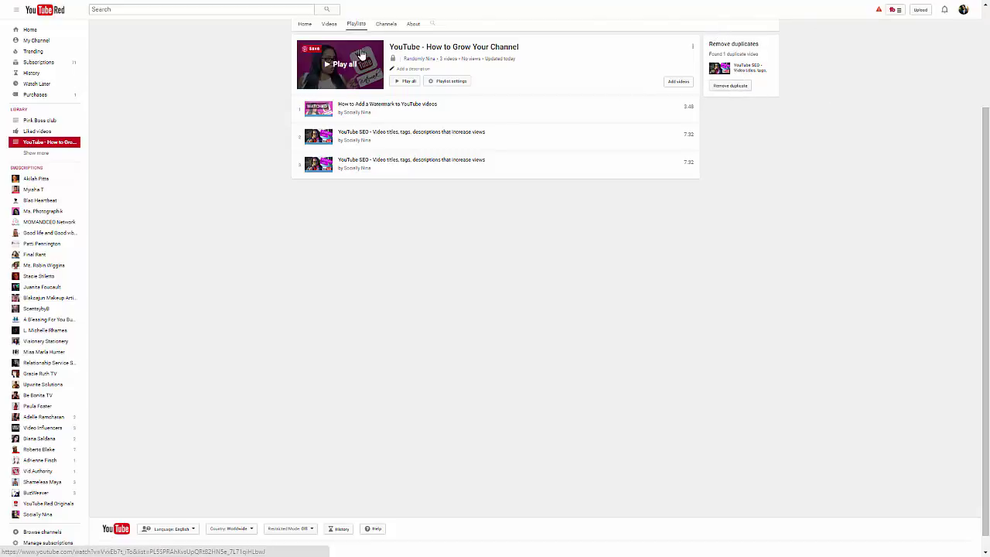
Step: Return to Randomly Nina's Created playlists grid via the Playlists tab
click(359, 27)
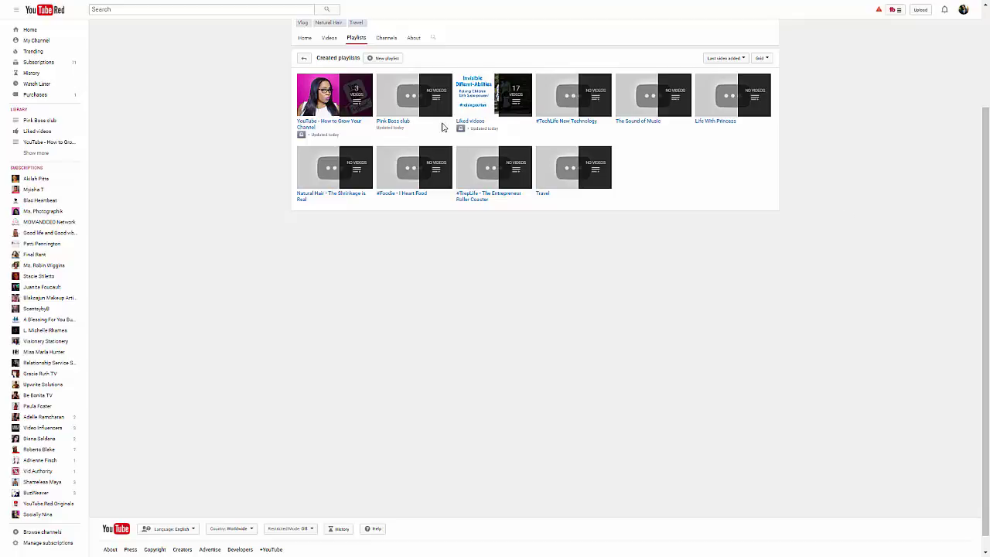
Step: Create a new playlist titled 'Pink Boss Club Welcome Videos', fixing typos in the title
click(381, 58)
click(385, 94)
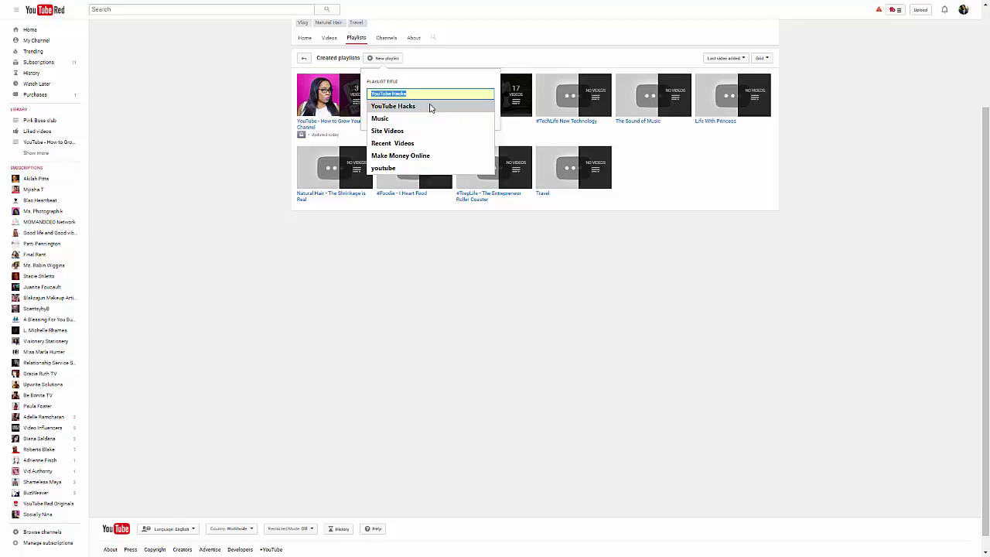
text(Pink Boss Blu)
key(BackSpace)
key(BackSpace)
key(BackSpace)
text(Club Welcome)
key(BackSpace)
text(Videos)
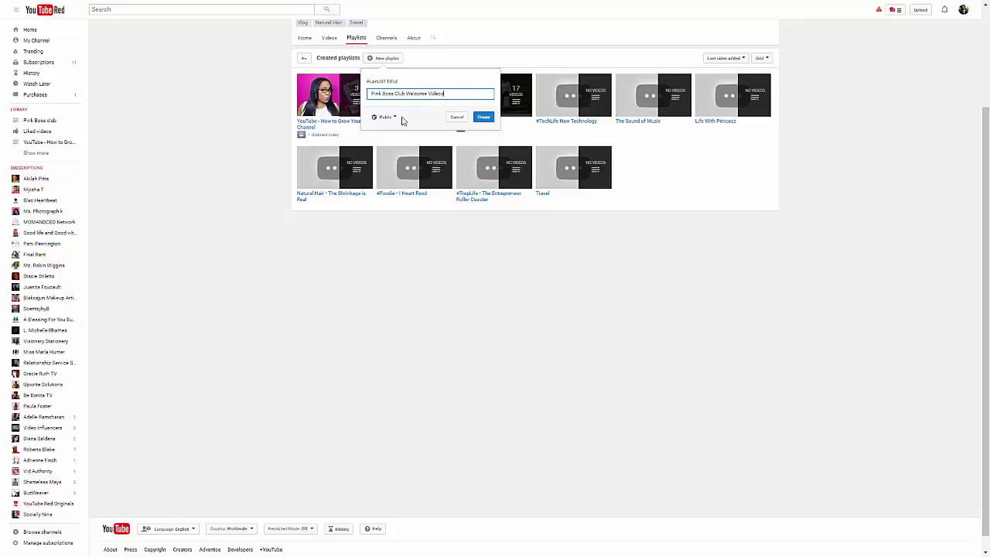
click(484, 119)
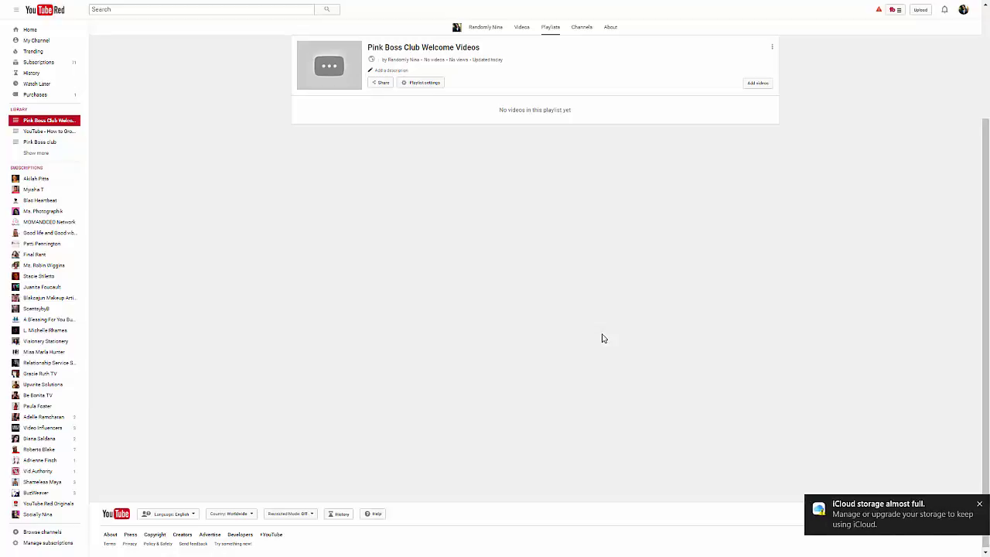
Step: Dismiss the iCloud popup, switch the subscribed Channels view from Grid to List, and open About
click(979, 504)
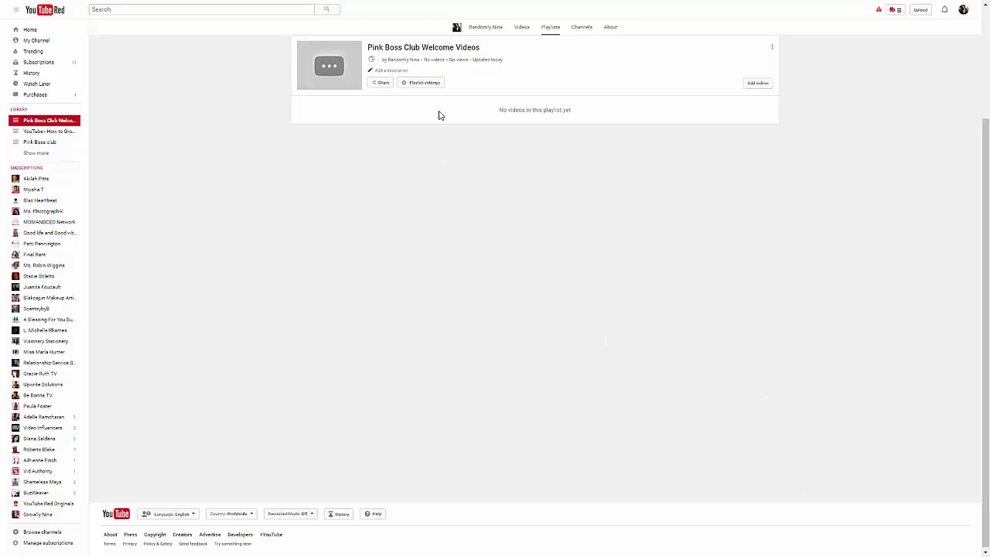
click(554, 35)
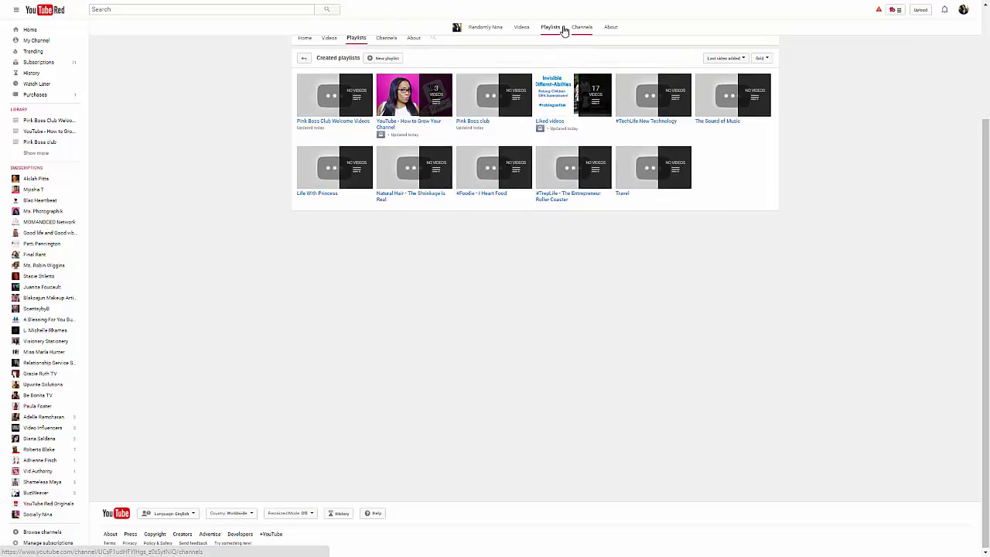
click(391, 45)
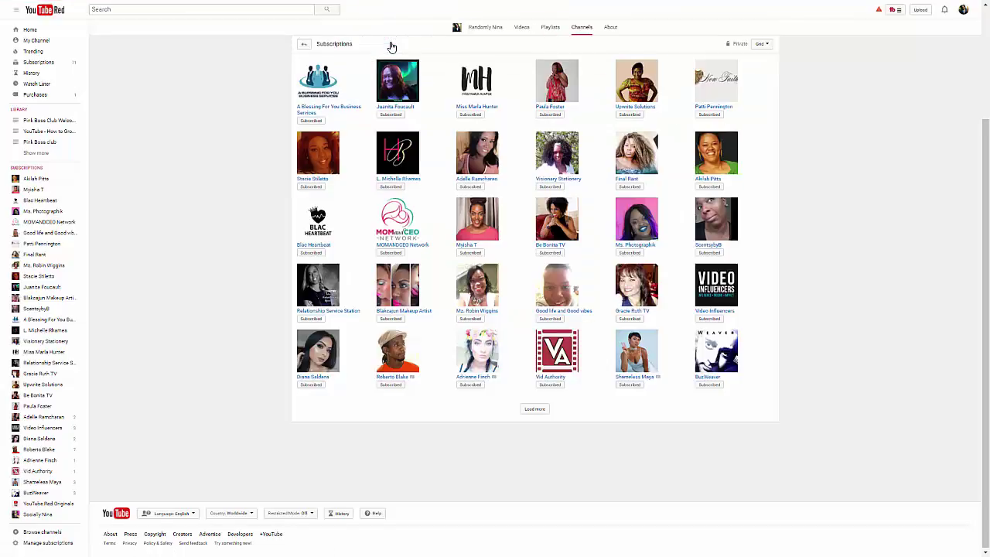
click(762, 58)
click(764, 71)
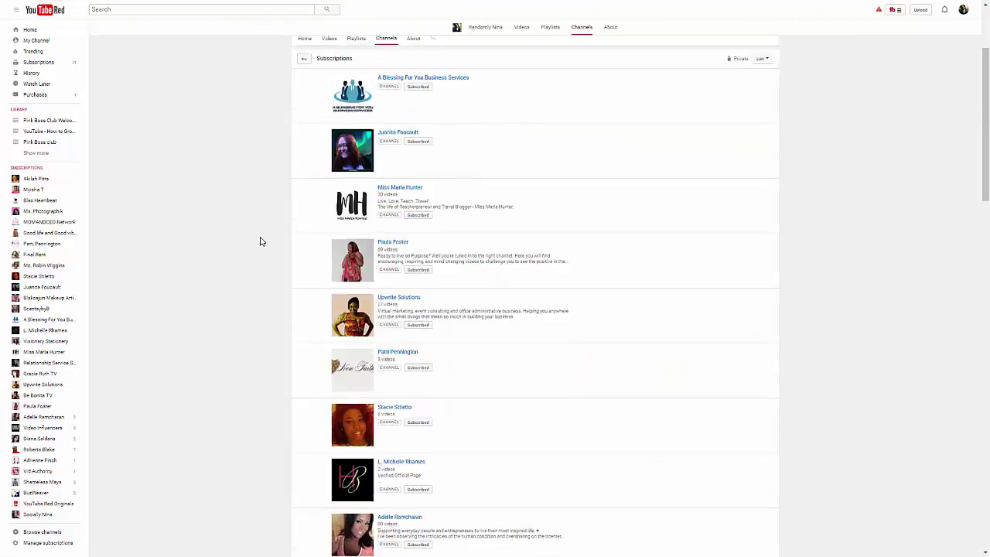
click(414, 38)
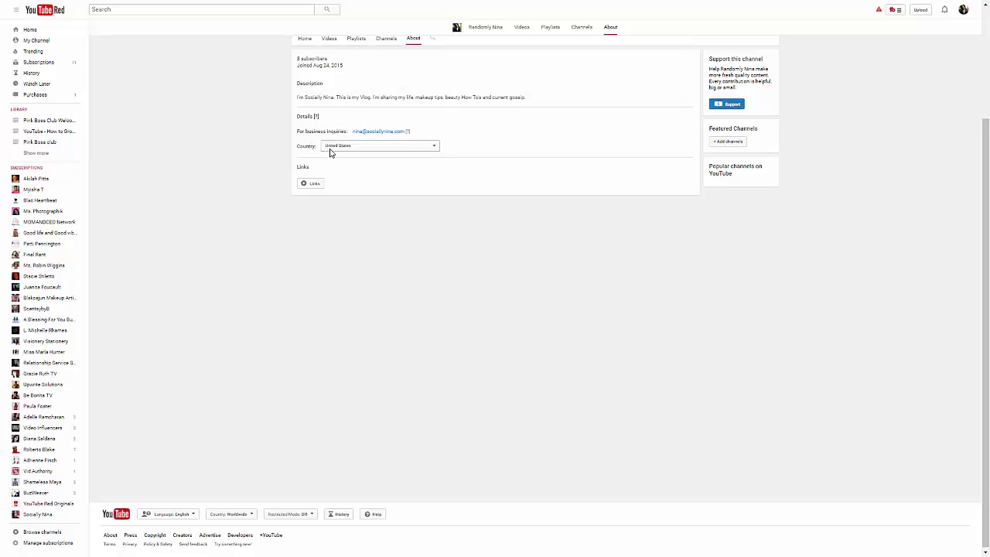
Step: Add a custom link titled 'Facebook Group' using the Facebook group URL and save it
click(321, 189)
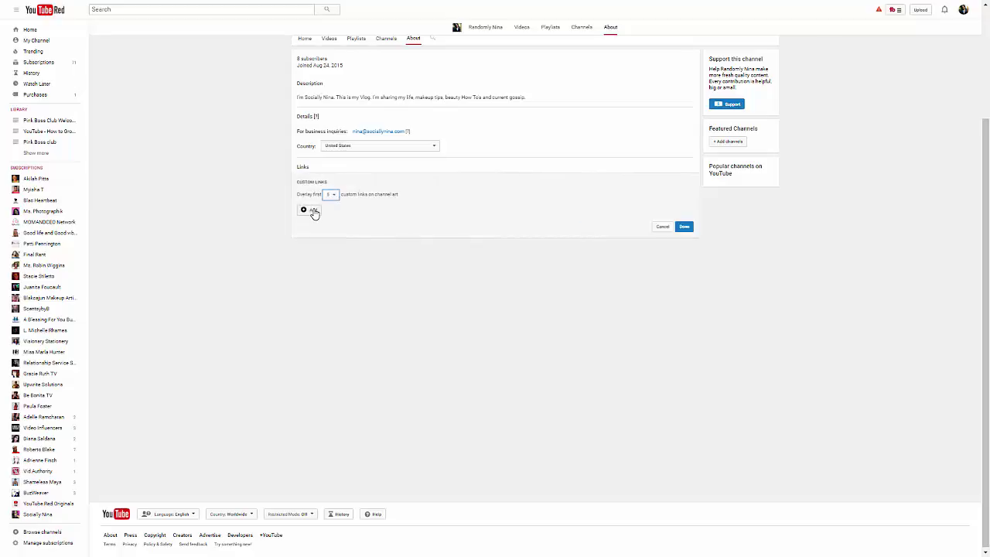
click(312, 211)
text(http)
click(457, 222)
click(387, 209)
text(Facebook Group)
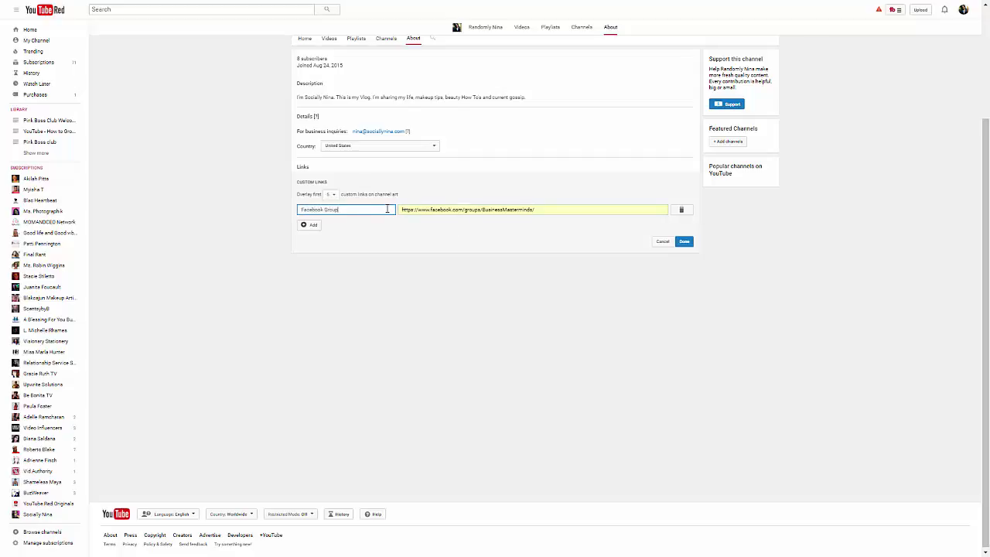
click(685, 242)
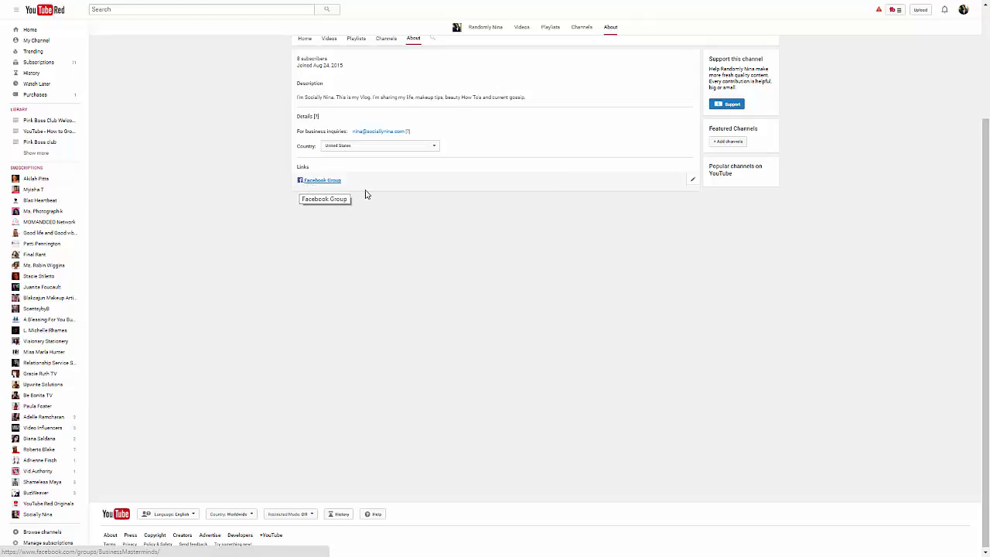
Step: Add a second custom link titled 'My IG' with the instagram.com profile URL and save it
click(690, 180)
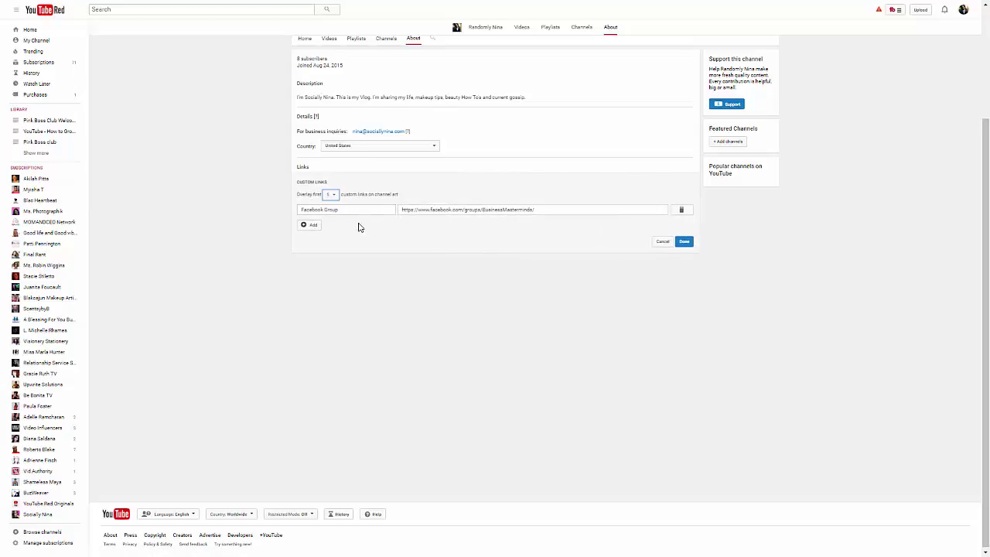
click(311, 224)
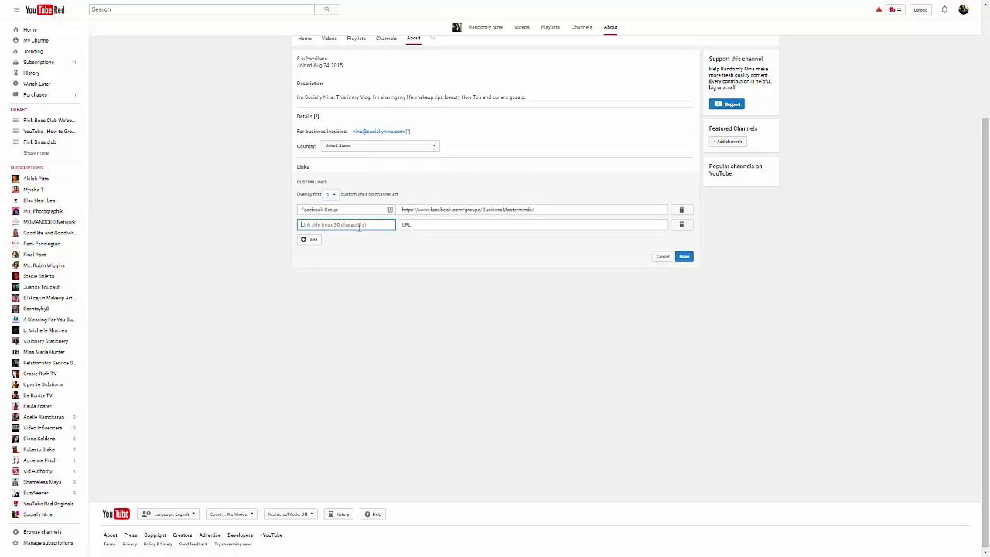
text(Instagram)
double_click(359, 226)
text(My IG)
key(Tab)
text(http:/)
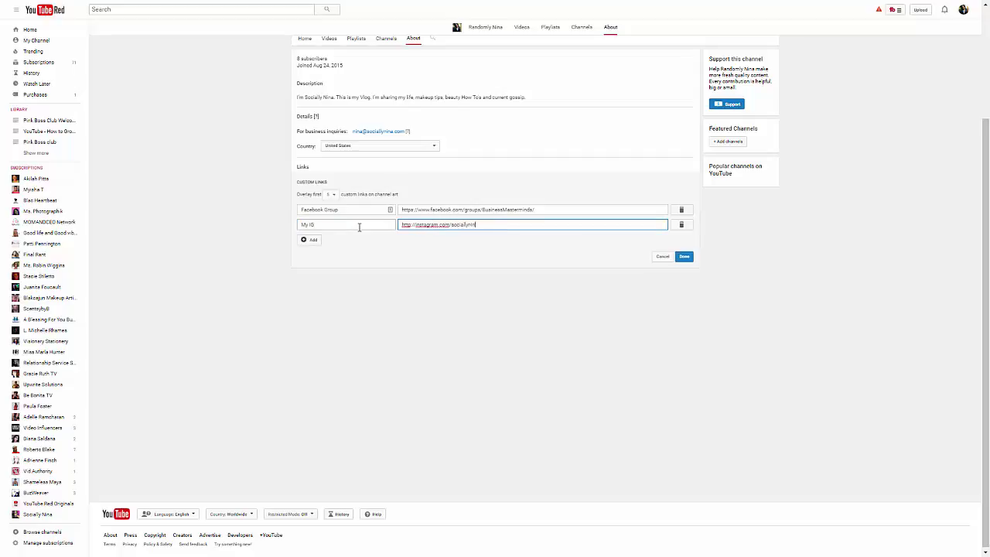
click(684, 256)
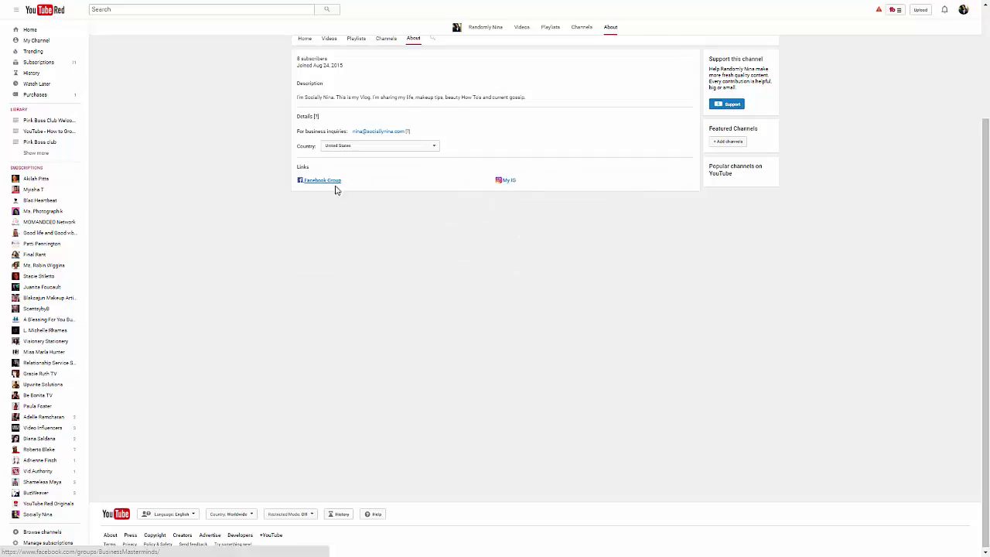
Step: Add a third link titled 'Join My Pink Boss Club' with the copied Facebook group URL
click(693, 182)
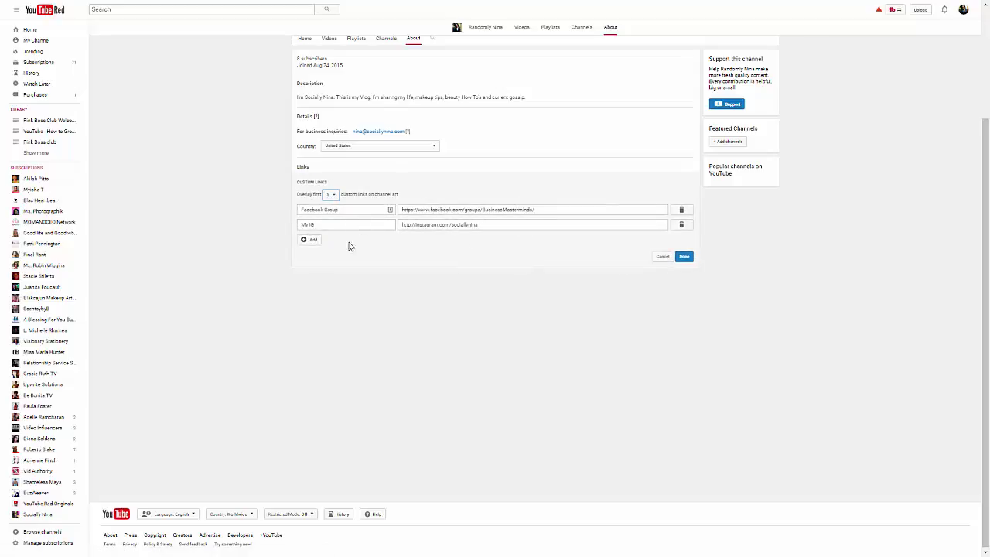
click(312, 240)
click(370, 241)
text(Facebook)
key(ctrl+a)
text(Jo)
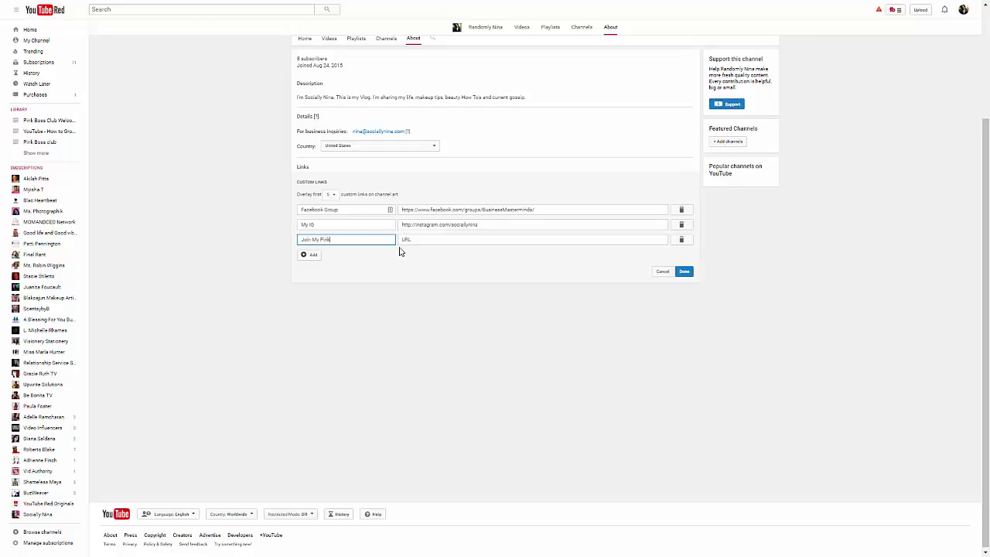
text(in My Pink Boss Club)
drag(542, 210, 390, 209)
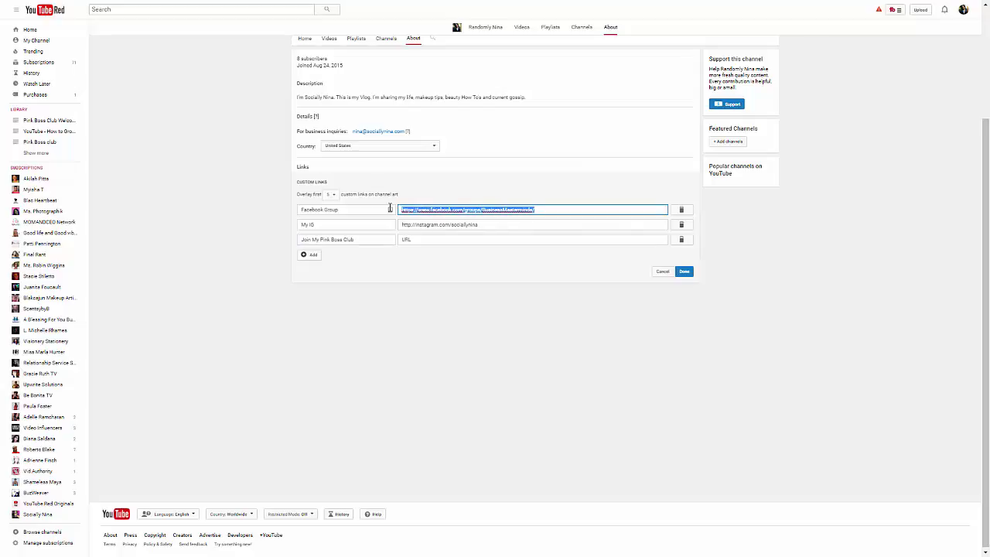
click(445, 243)
text(https://www.facebook.com/groups/BusinessMasterminds/)
Step: Repoint the Facebook Group link to the Facebook profile and save all three links
drag(539, 210, 467, 211)
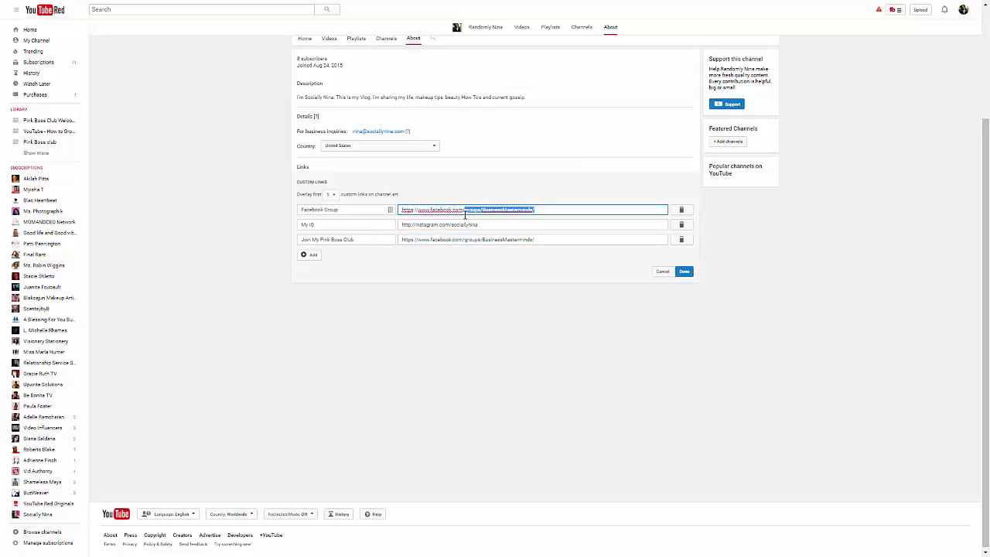
text(sociallyn)
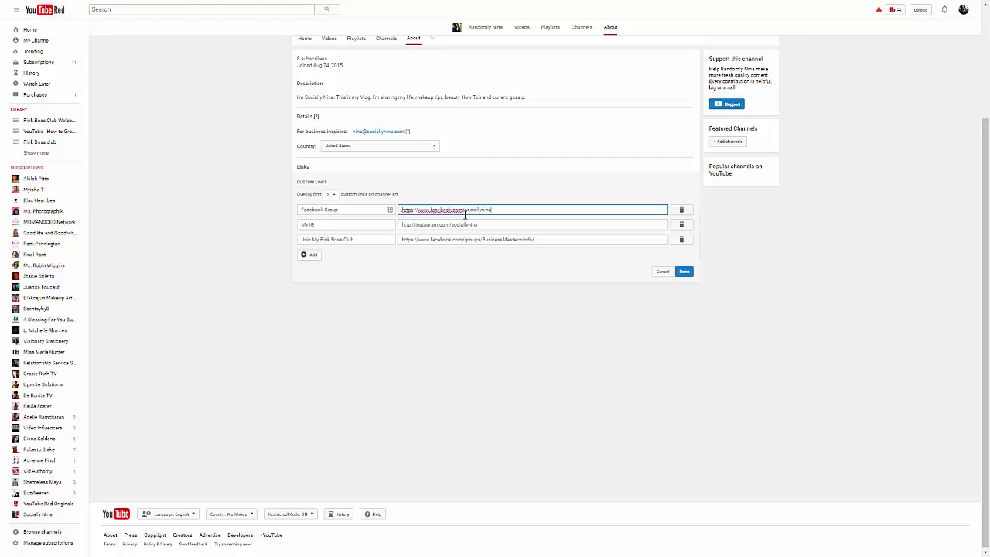
text(ina)
click(684, 271)
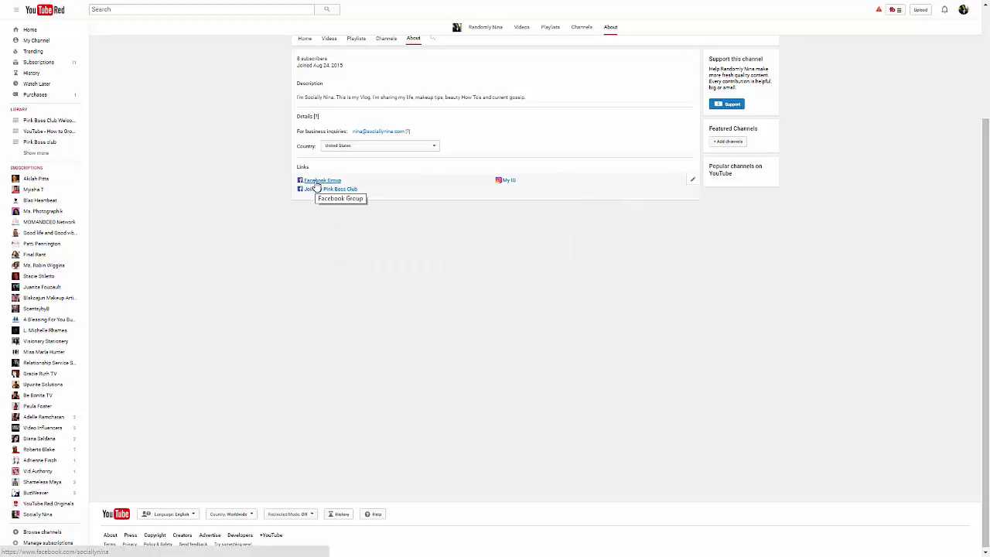
scroll(714, 206, up, 3)
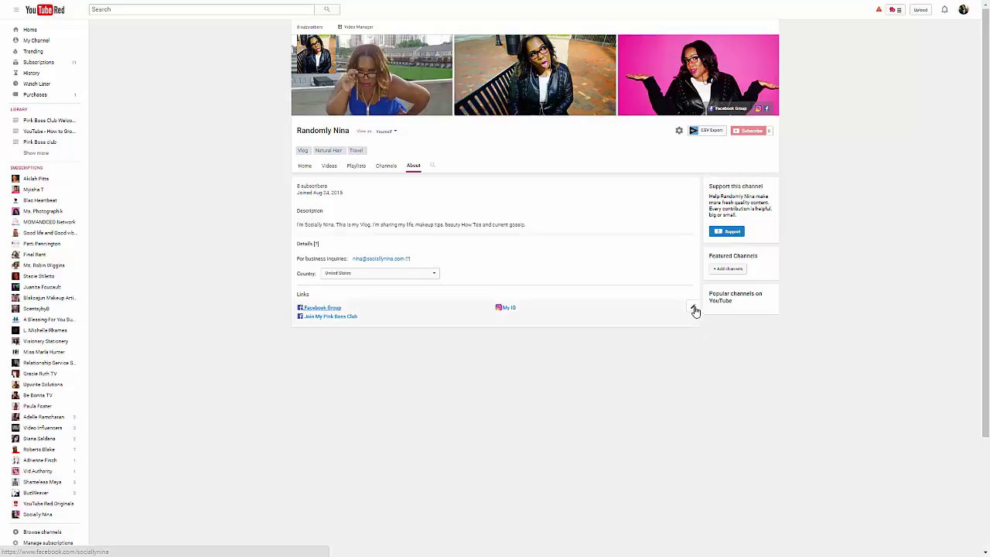
click(695, 305)
click(384, 367)
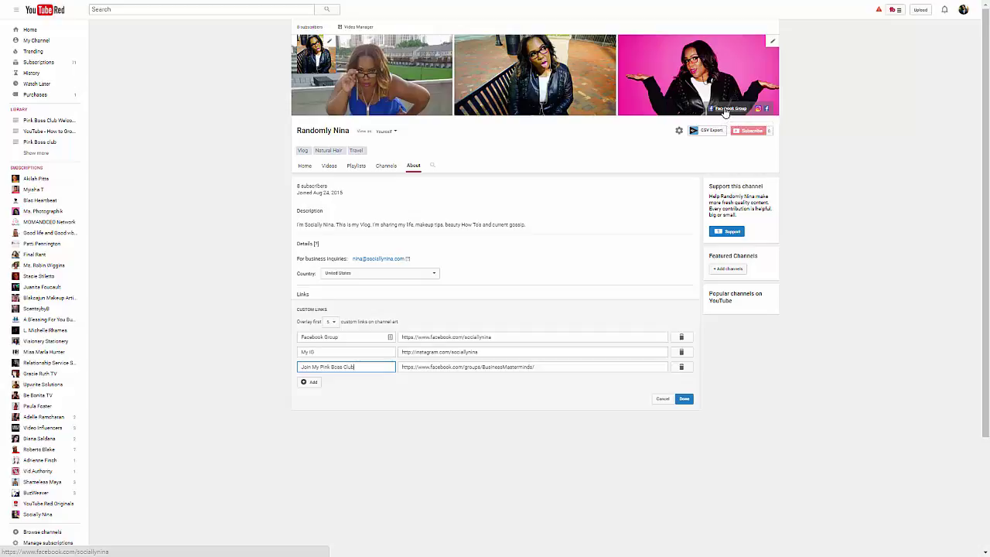
click(687, 401)
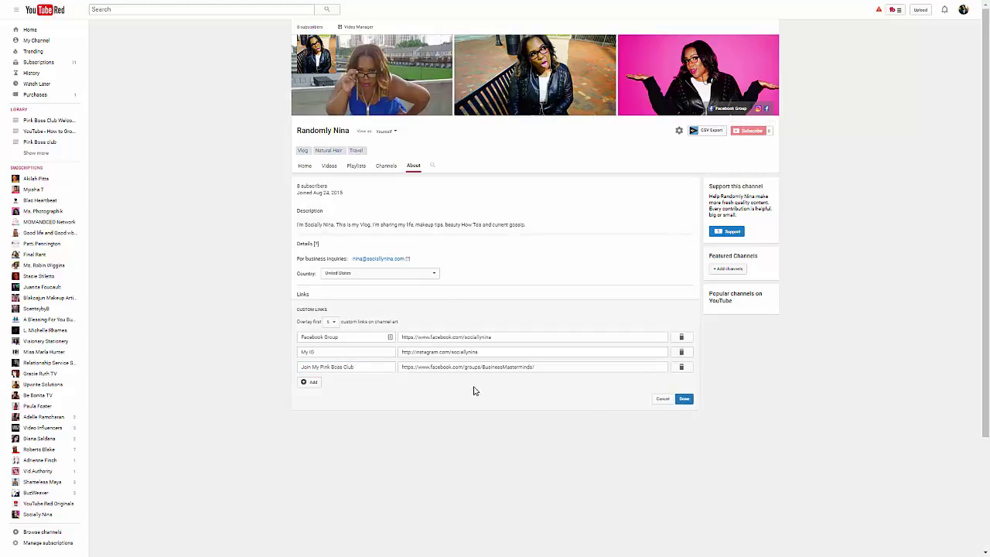
click(686, 400)
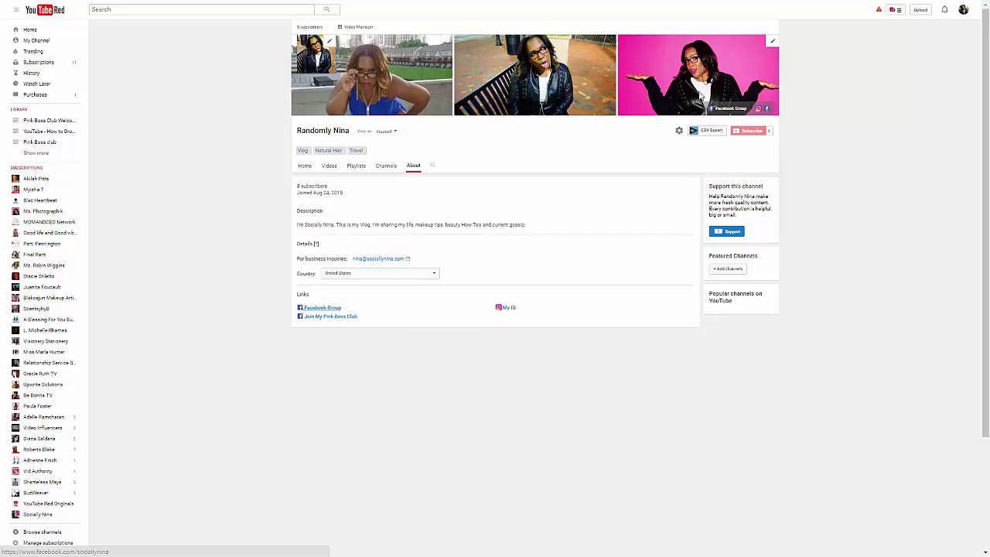
click(309, 170)
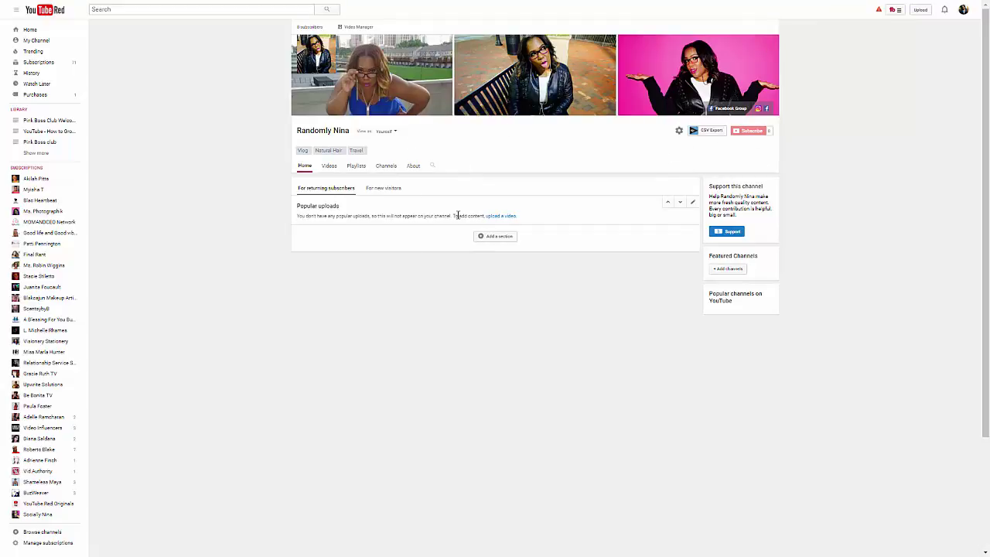
Step: Add a Home section with Created playlists content in a Horizontal row layout and save it
click(503, 238)
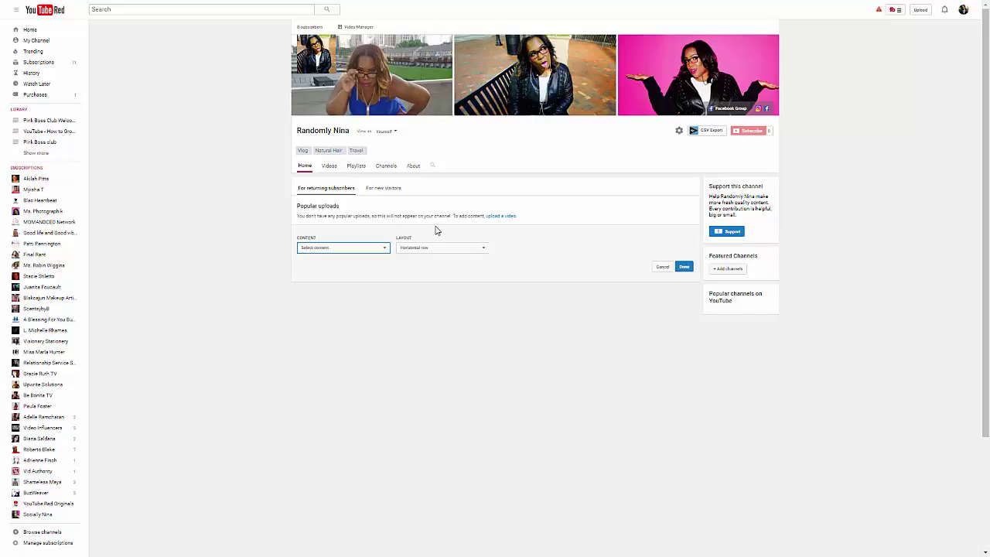
click(347, 248)
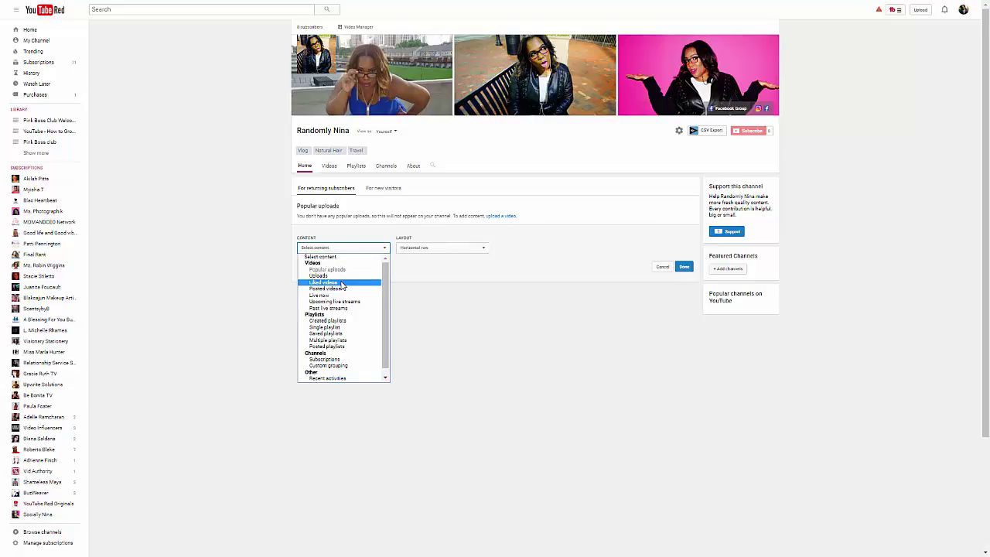
click(345, 320)
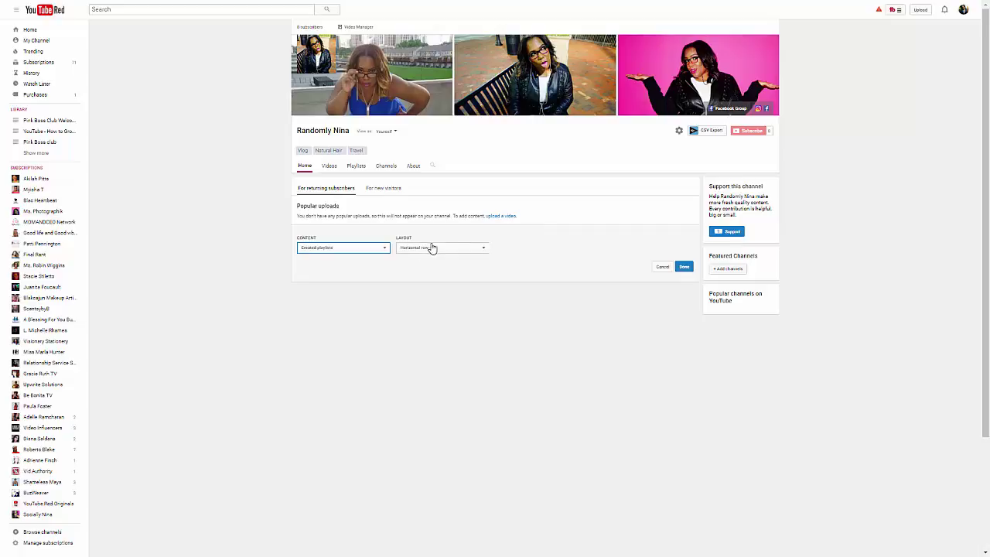
click(432, 249)
click(433, 256)
click(684, 266)
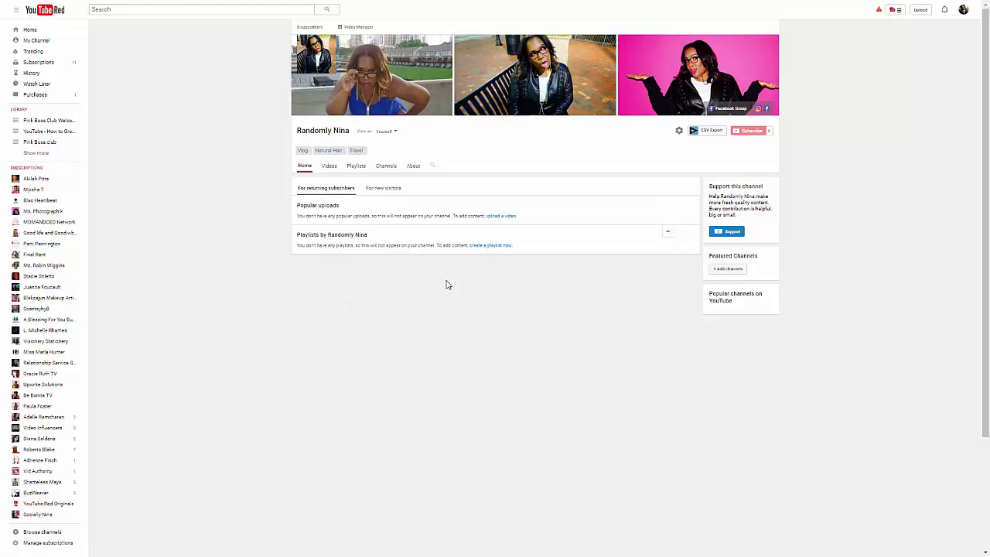
Step: Switch to the Socially Nina account and reopen its account menu
click(964, 9)
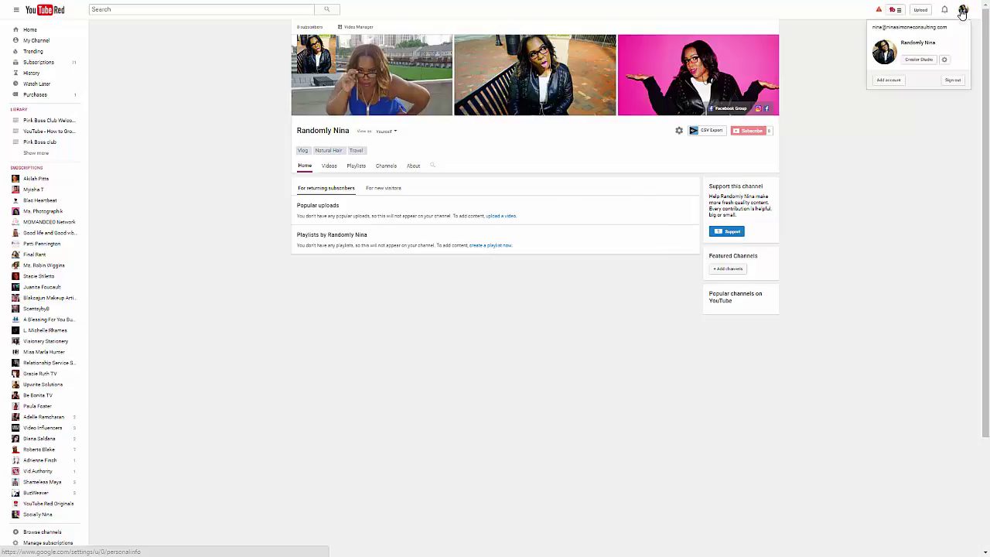
click(913, 93)
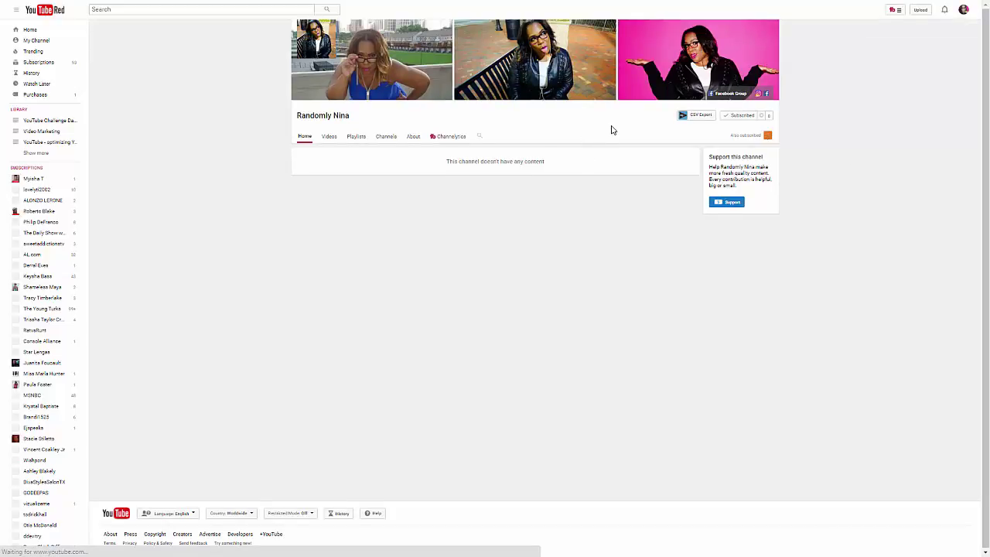
click(964, 11)
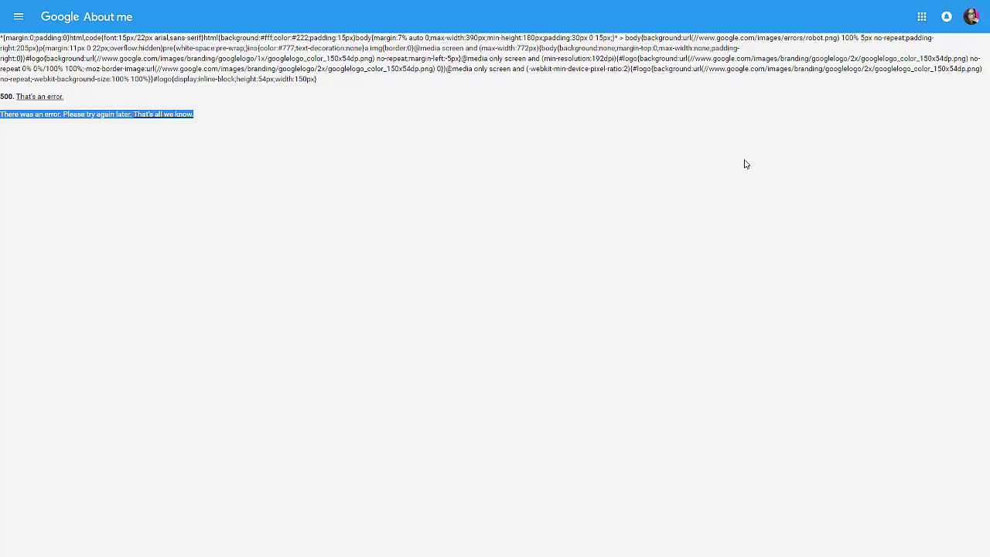
Step: Exit full-screen view with F11 to bring the browser tabs back
key(F11)
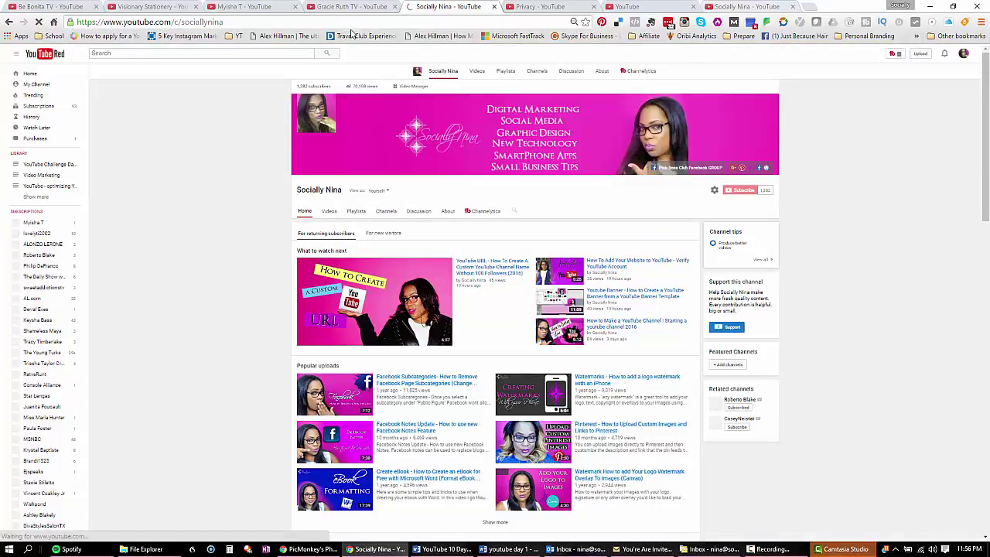
key(F11)
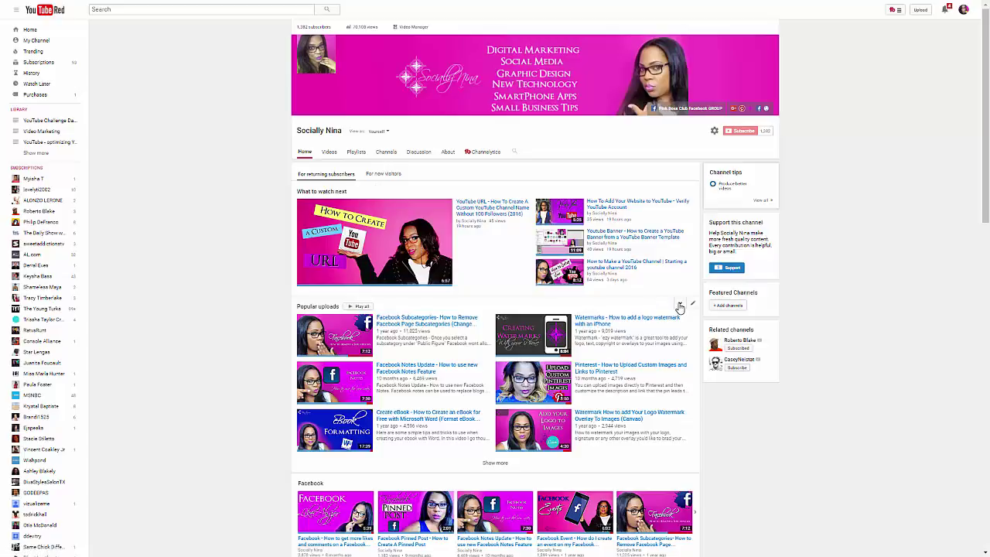
click(680, 304)
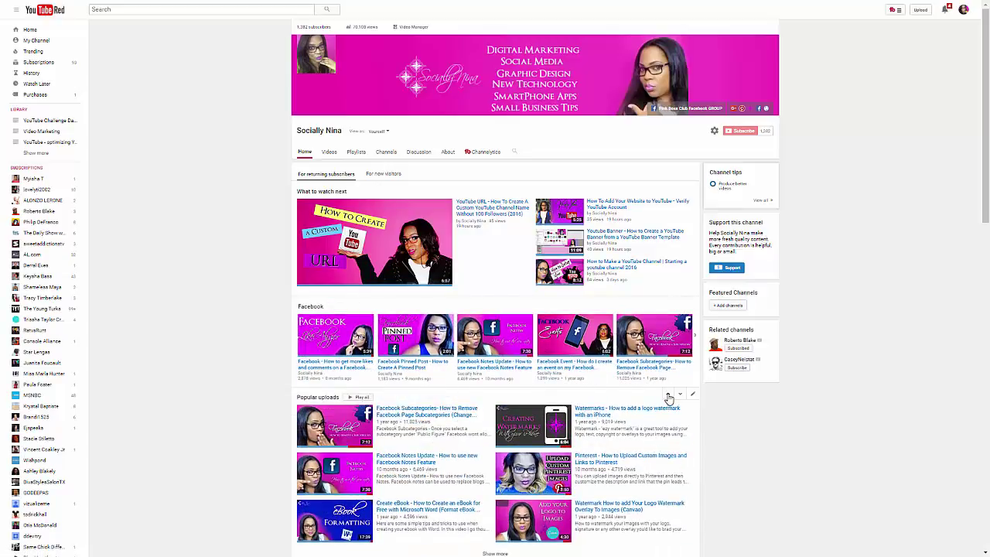
click(669, 397)
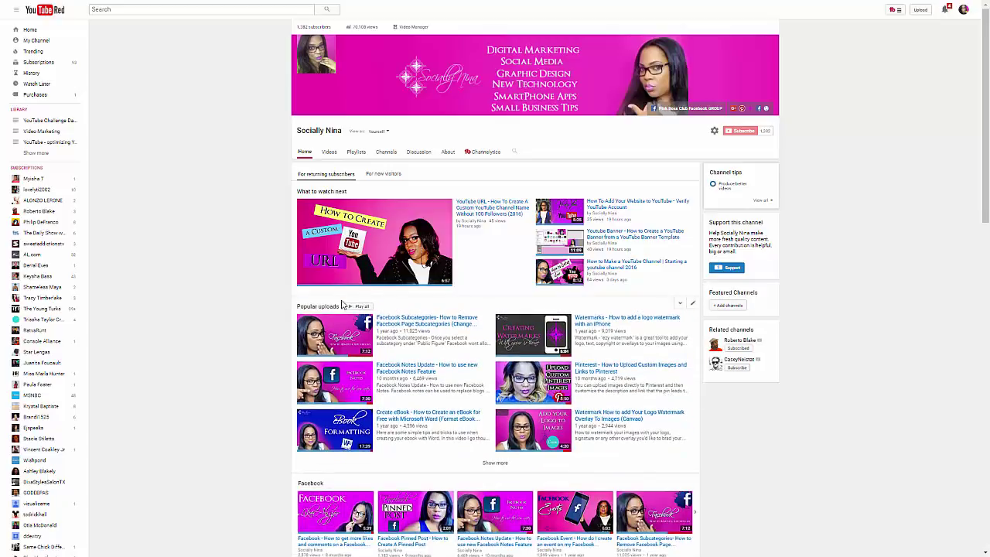
scroll(607, 330, down, 2)
scroll(607, 330, down, 7)
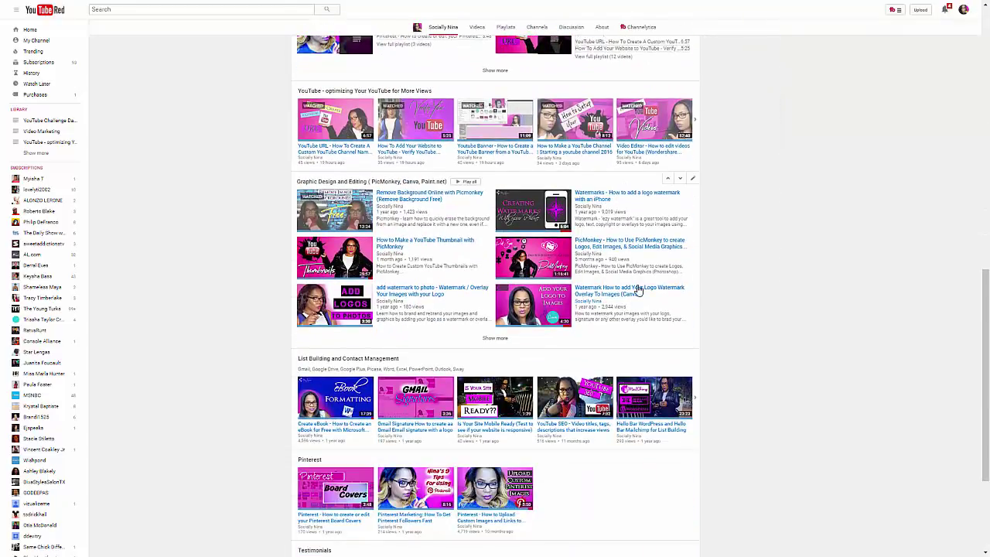
click(693, 183)
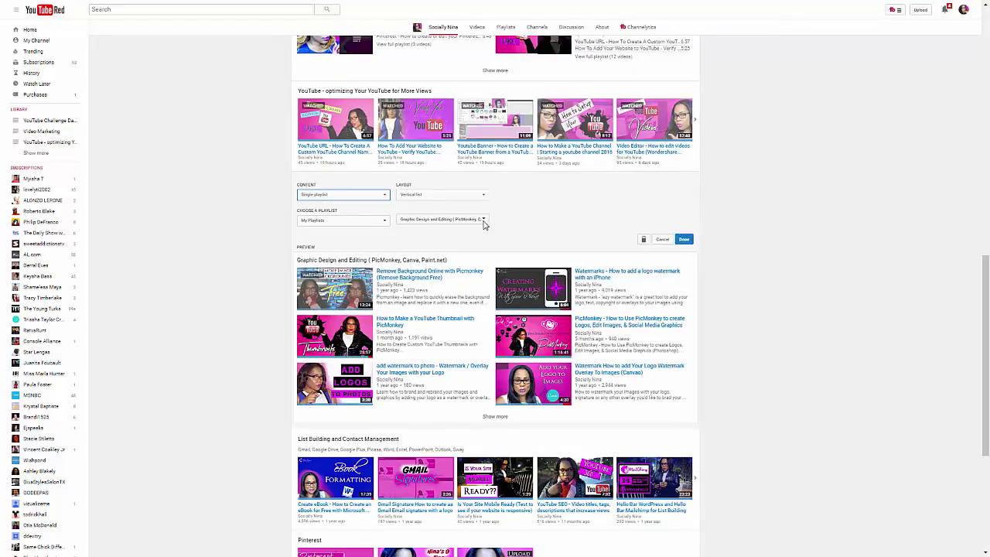
click(662, 239)
Step: Start a new Home section showing Recent activities as a Vertical list
scroll(705, 402, down, 3)
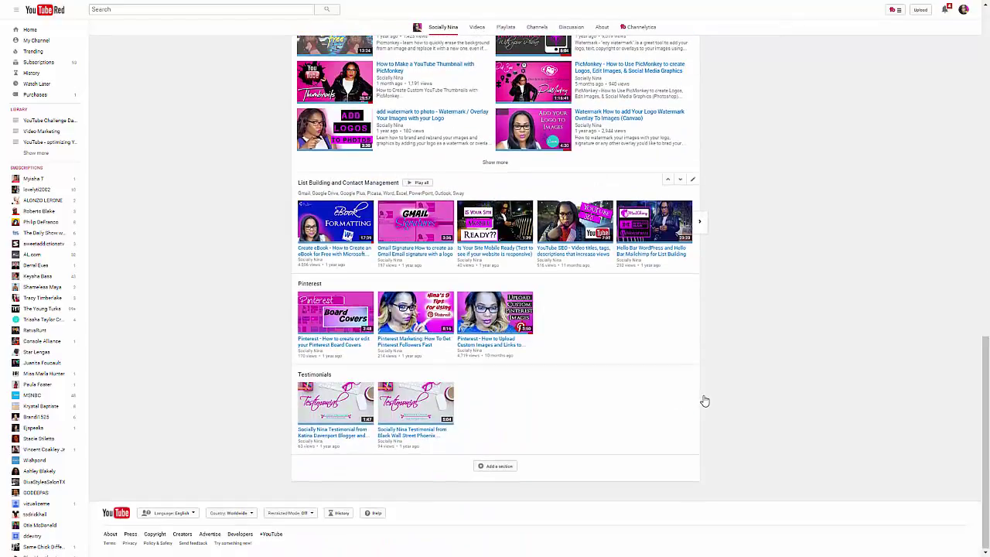
click(501, 467)
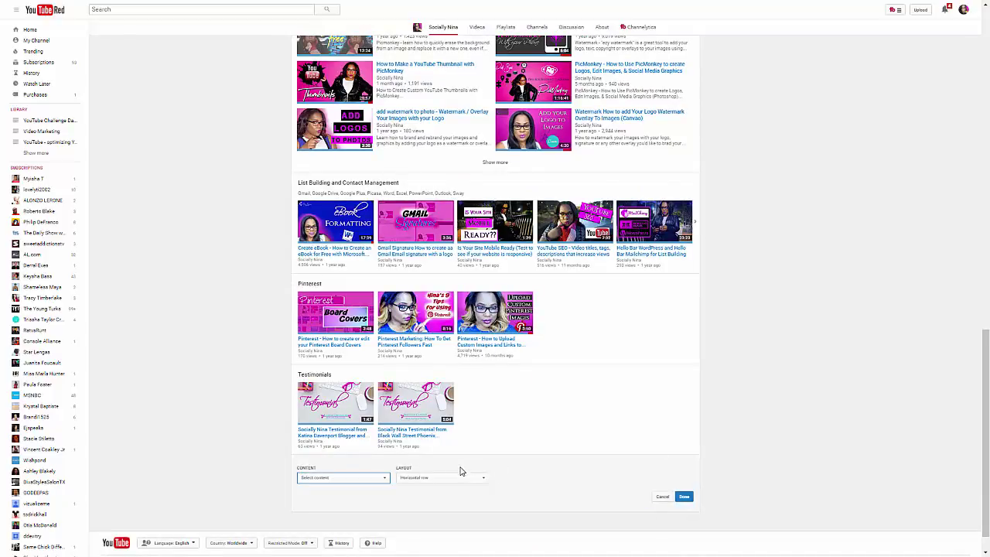
click(365, 478)
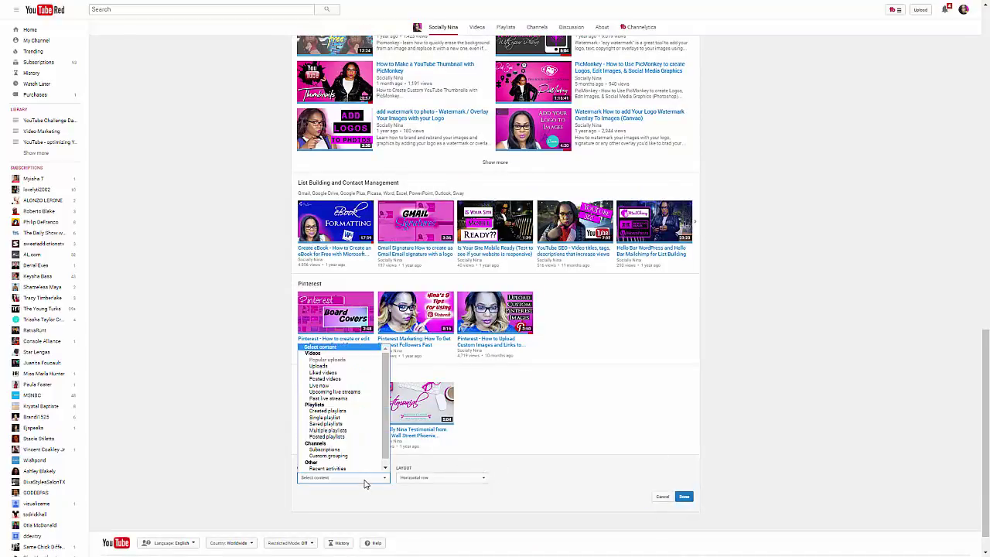
click(362, 462)
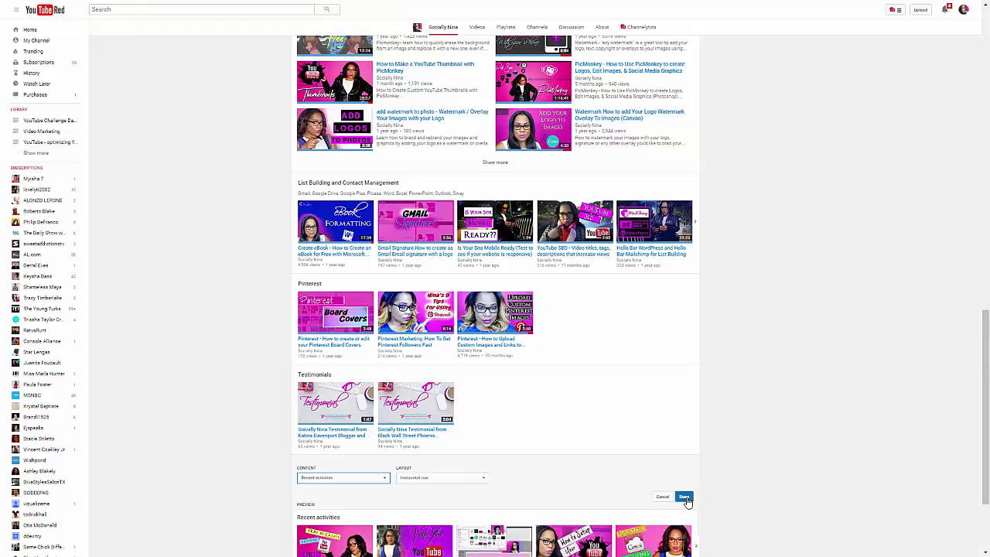
scroll(648, 486, down, 2)
scroll(414, 365, down, 1)
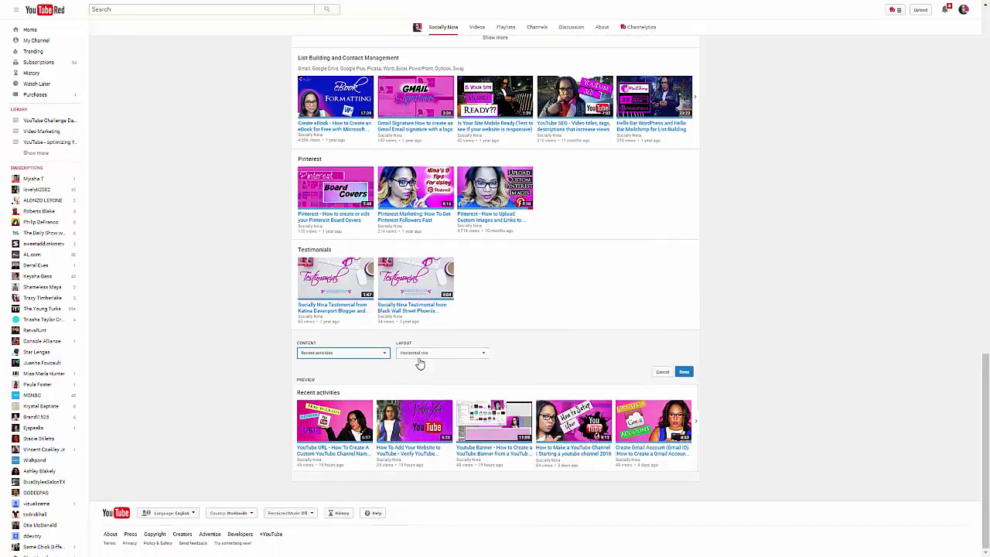
click(420, 355)
click(419, 371)
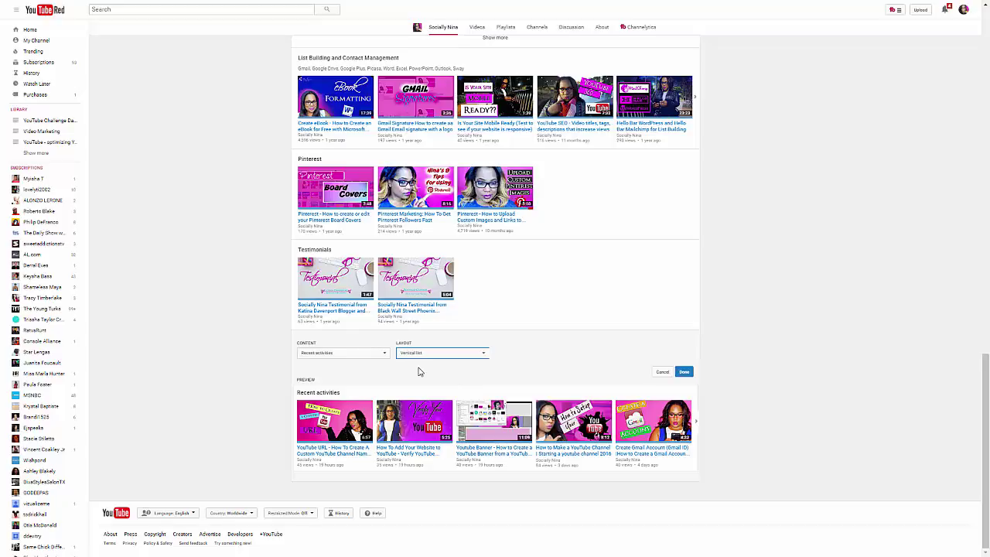
Step: Preview Liked videos, Upcoming live streams and Subscriptions, then settle on Past live streams
click(346, 355)
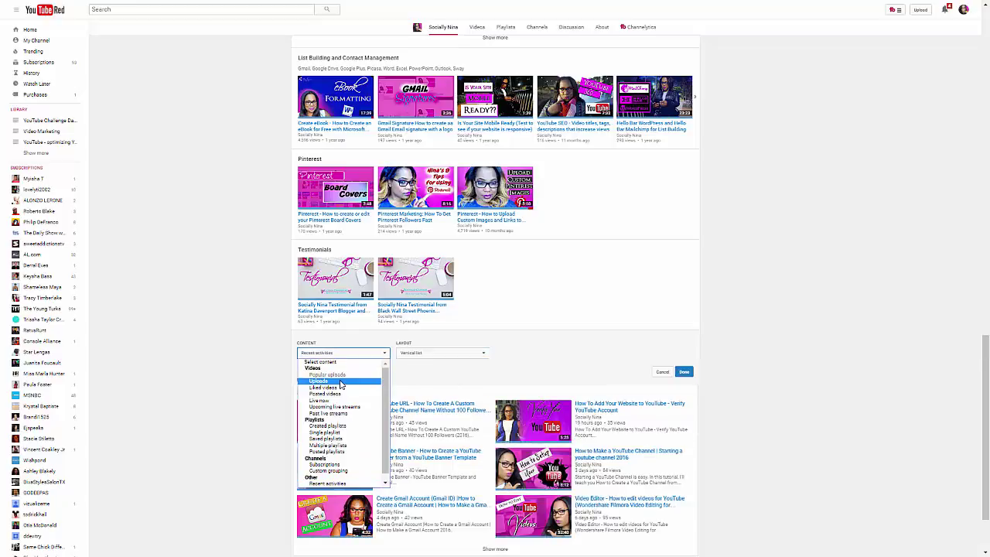
click(340, 386)
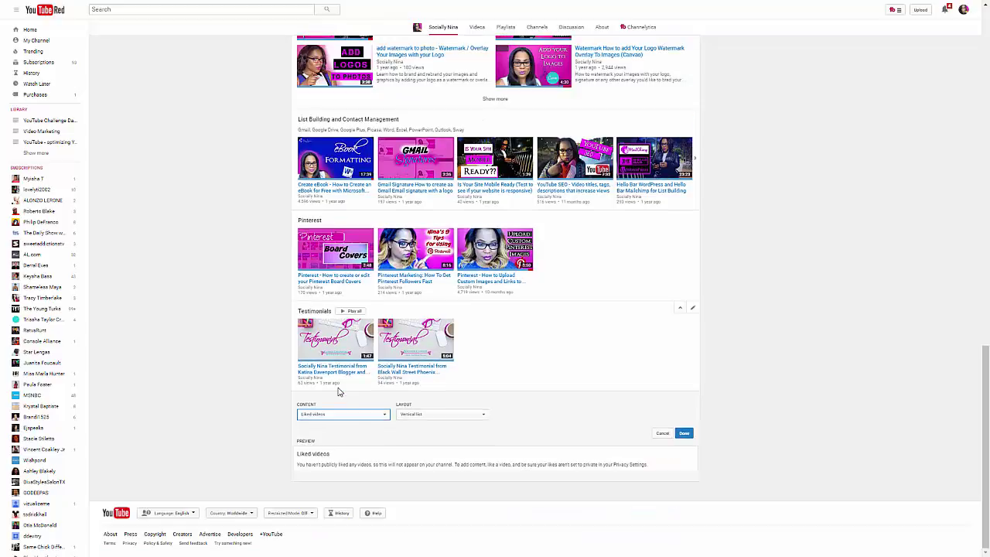
click(339, 414)
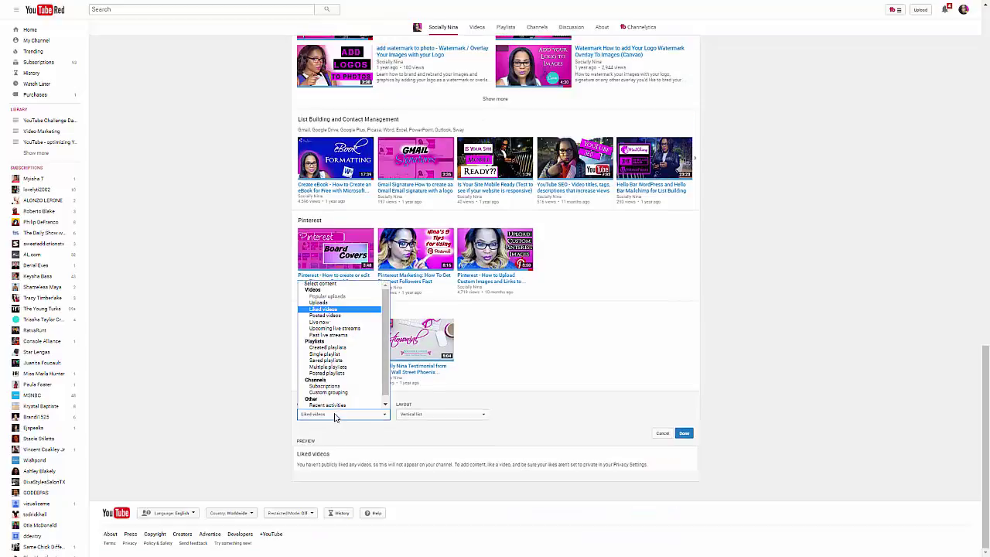
click(344, 328)
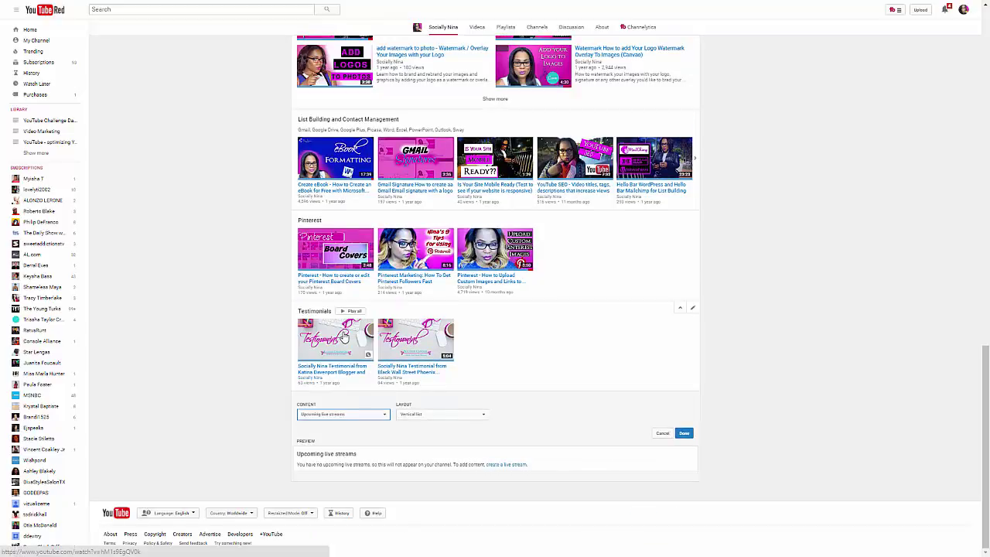
click(361, 415)
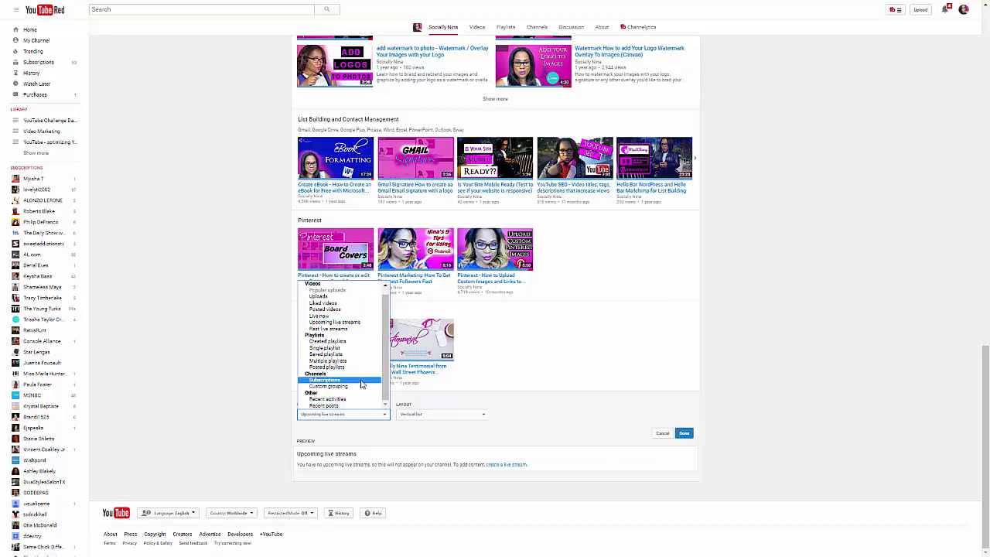
click(361, 380)
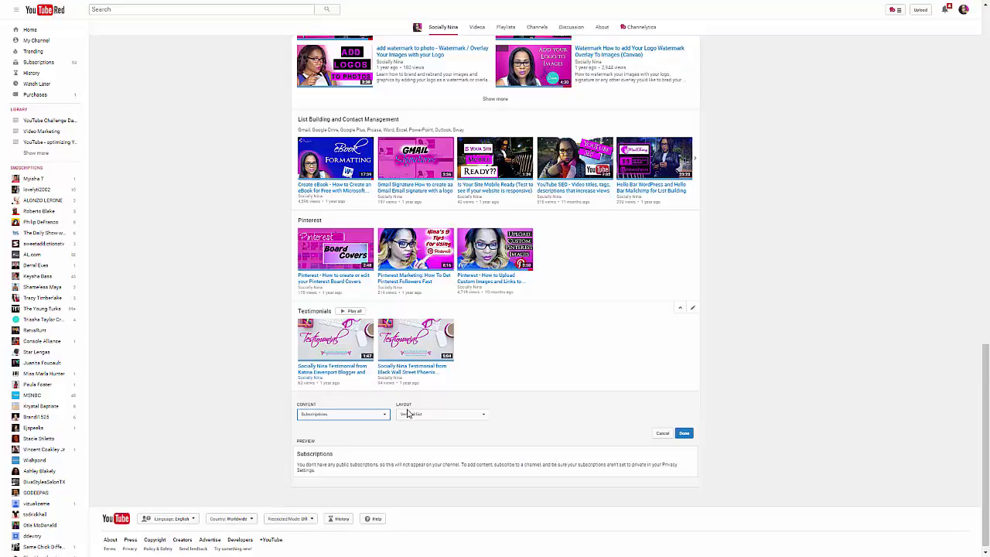
click(338, 414)
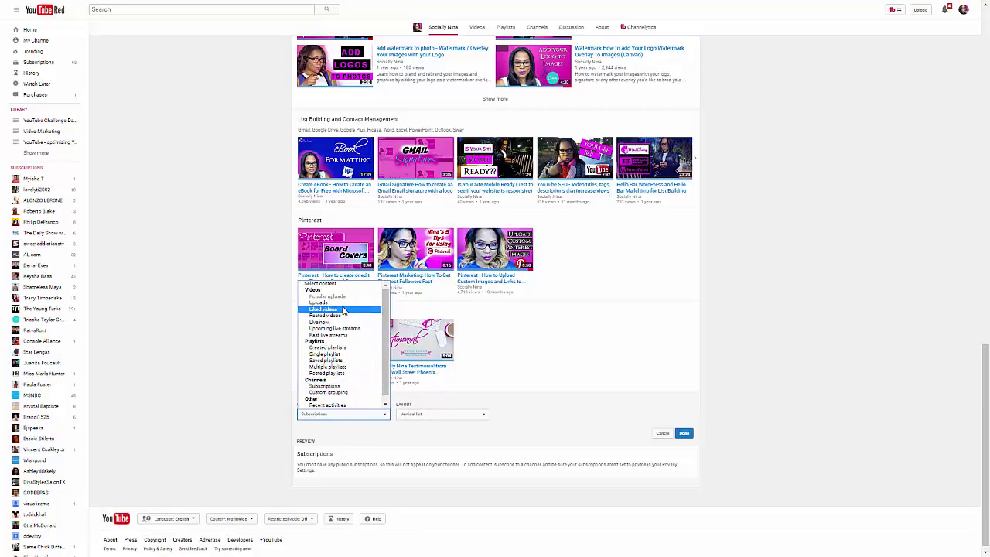
click(341, 341)
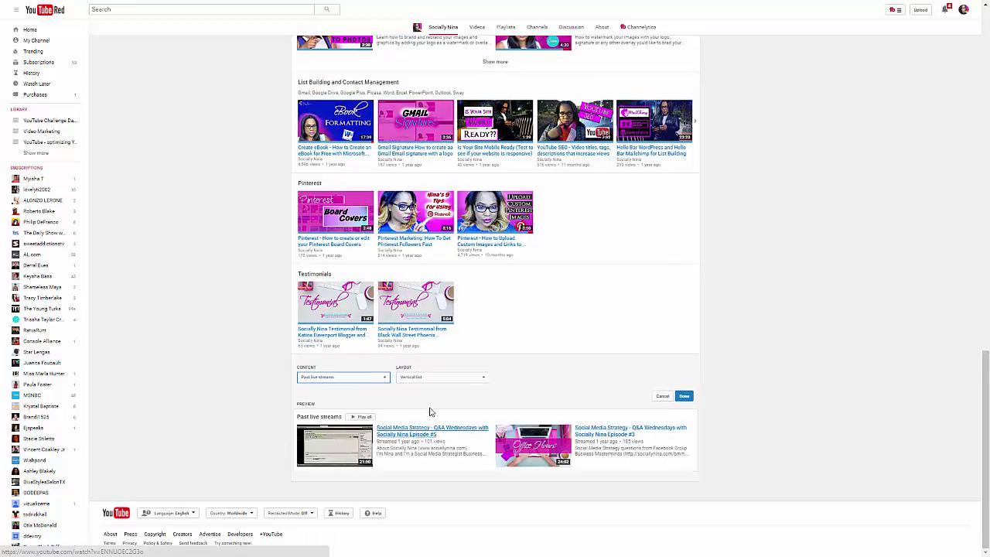
click(684, 396)
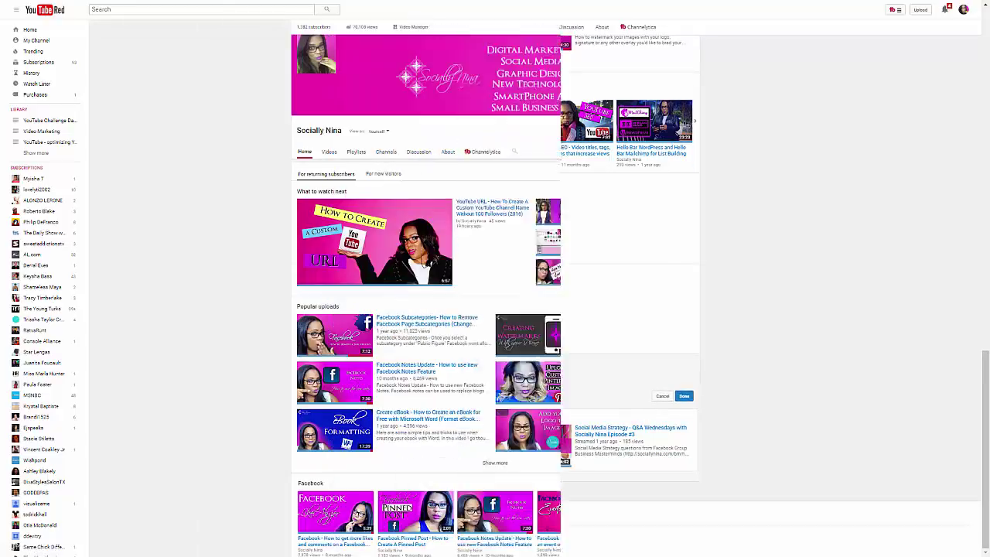